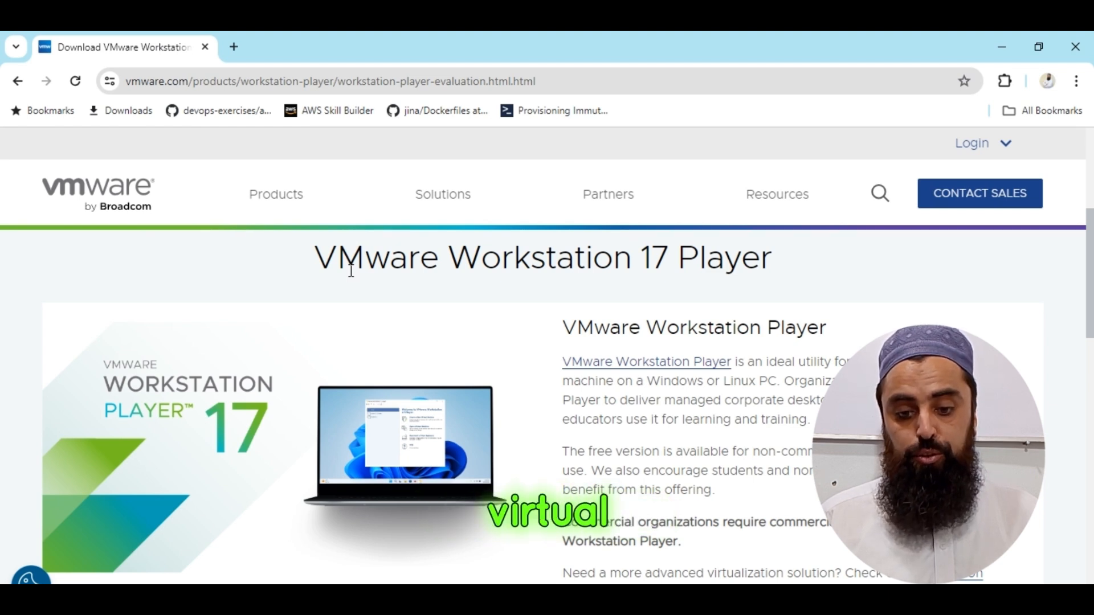
Try to download VMware Workstation 17 Player for Windows from the VMware evaluation page, retry once, and close the download tabs.
scroll(540, 318, "down", 2)
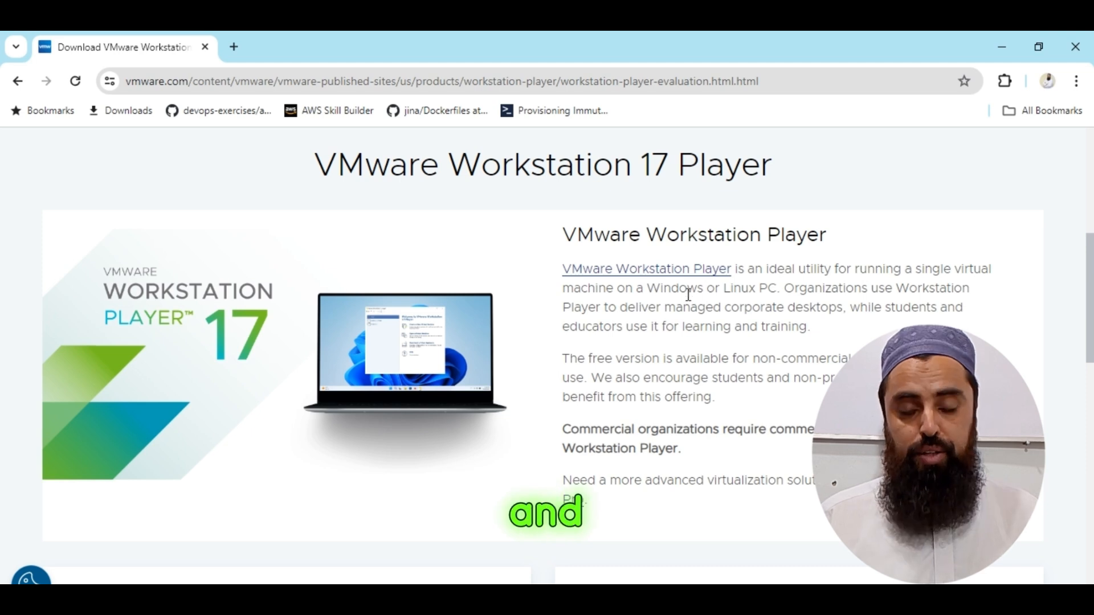
scroll(654, 307, "down", 5)
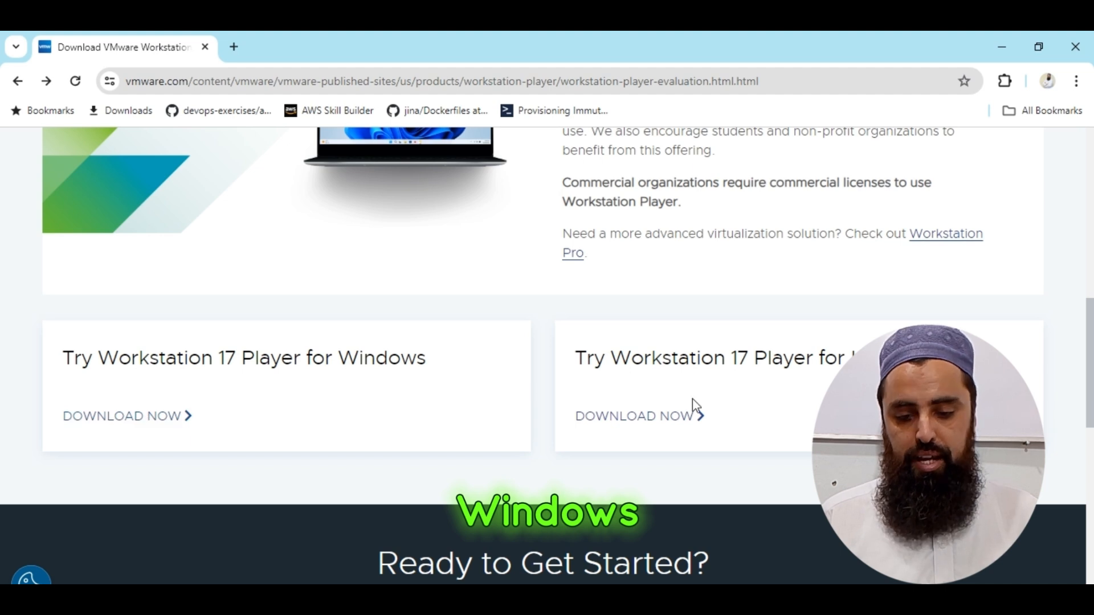
left_click(129, 420)
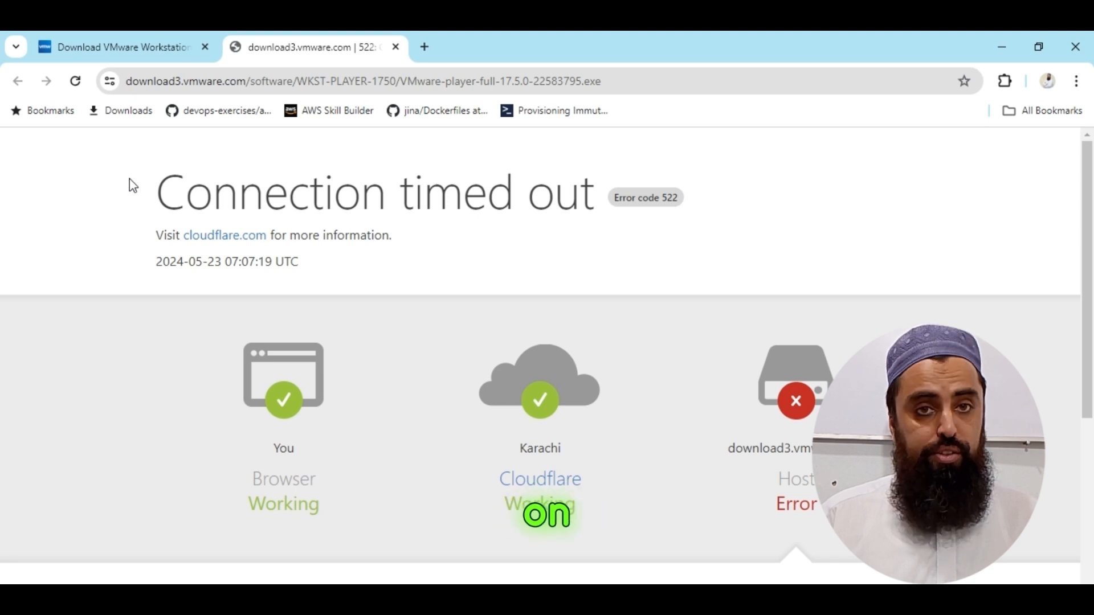
left_click(150, 37)
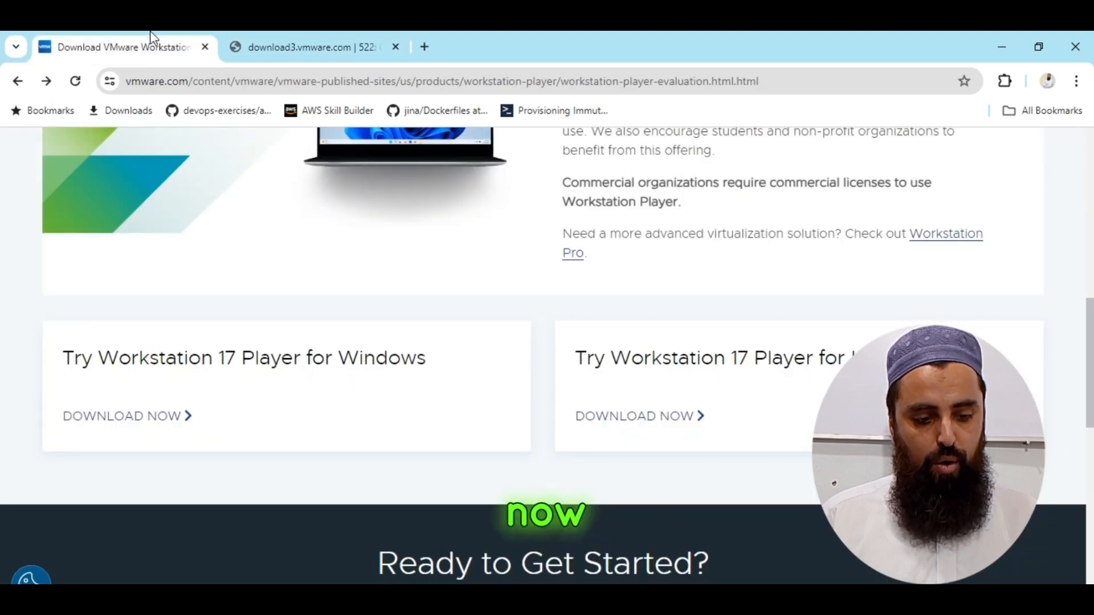
left_click(128, 417)
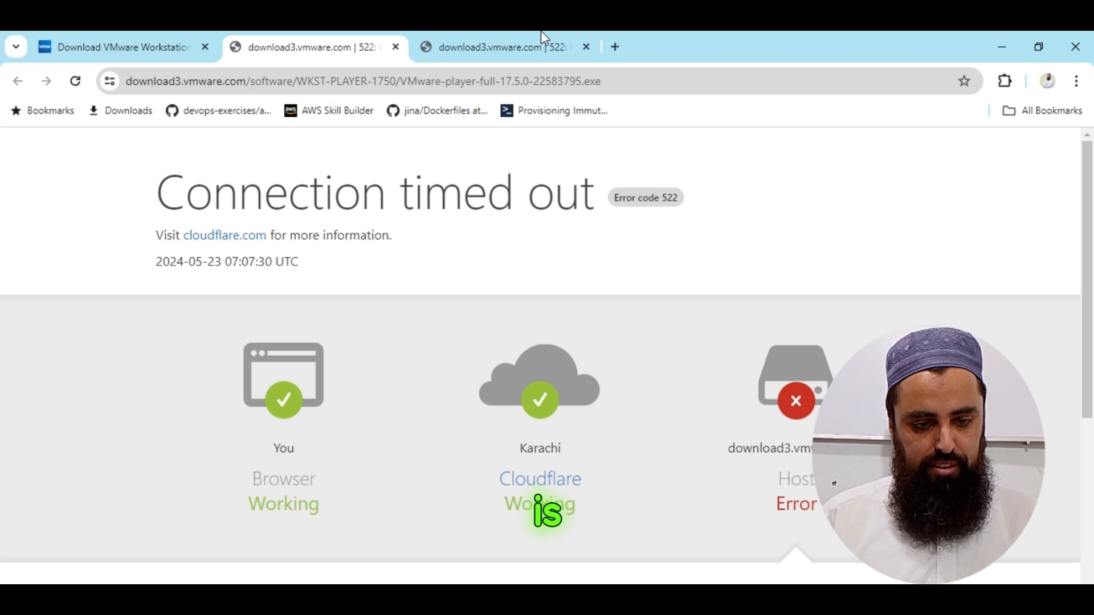
left_click(544, 46)
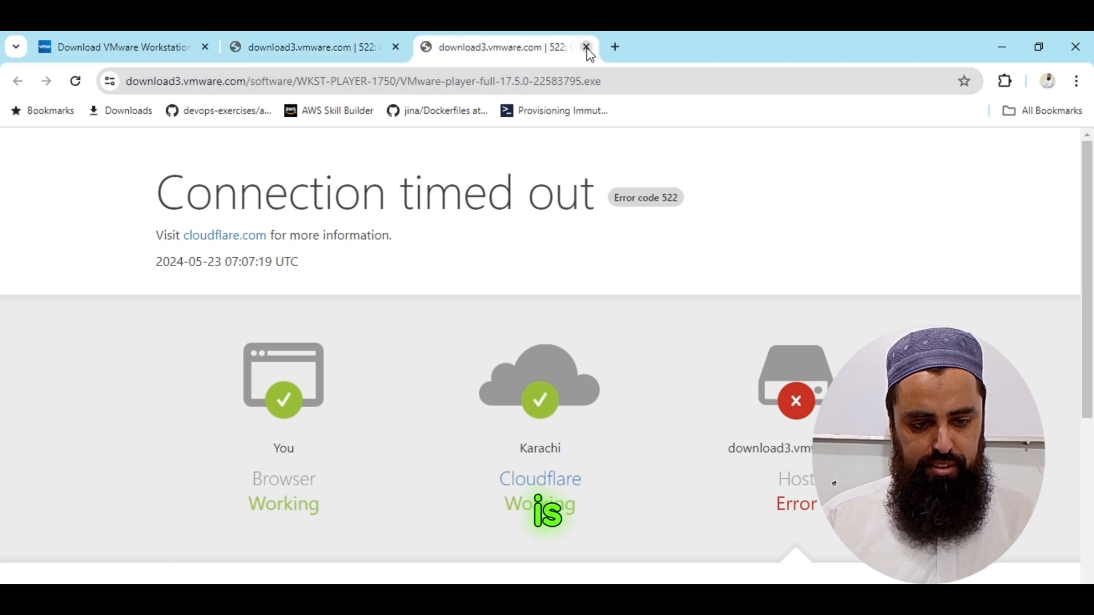
left_click(585, 47)
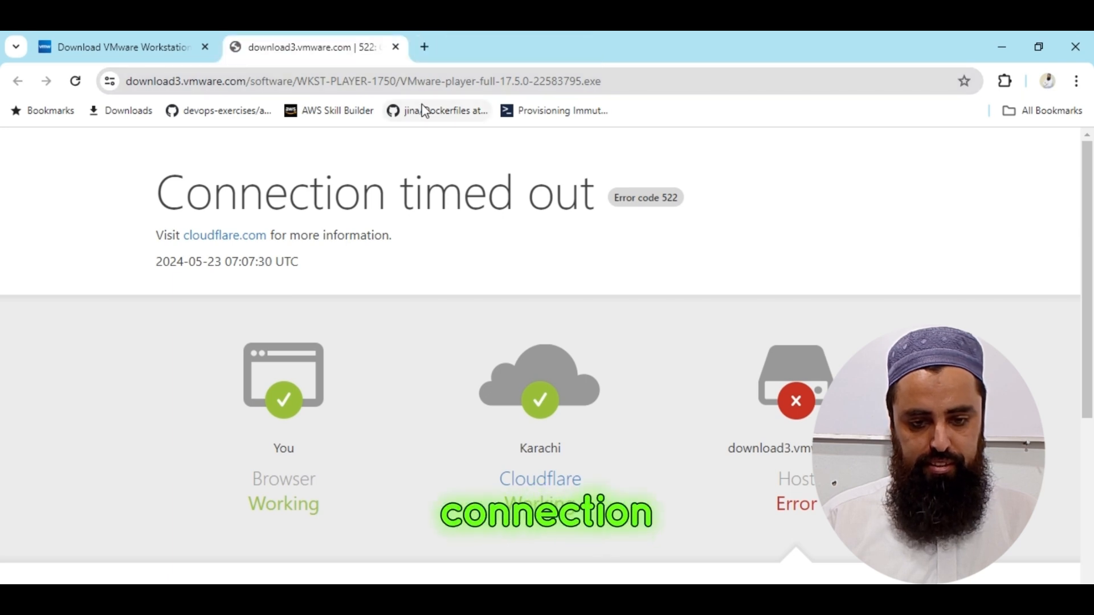
left_click(395, 48)
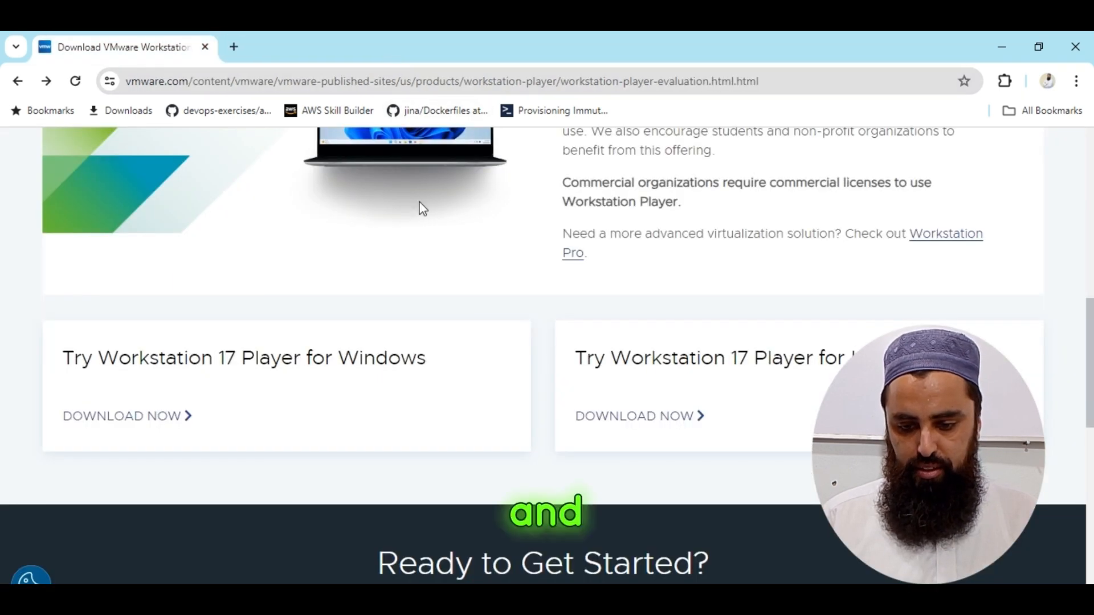
Try to download Workstation 17 Player for Linux, read the error page, and return to the product page to retry the Windows download.
left_click(682, 425)
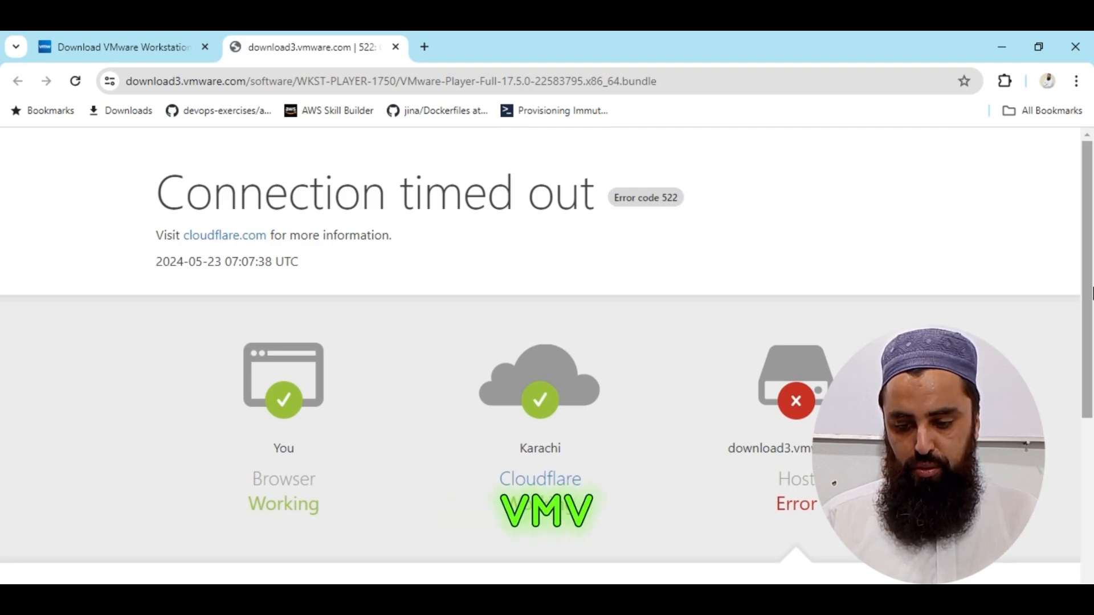
scroll(1089, 393, "down", 3)
left_click_drag(1089, 393, 1090, 450)
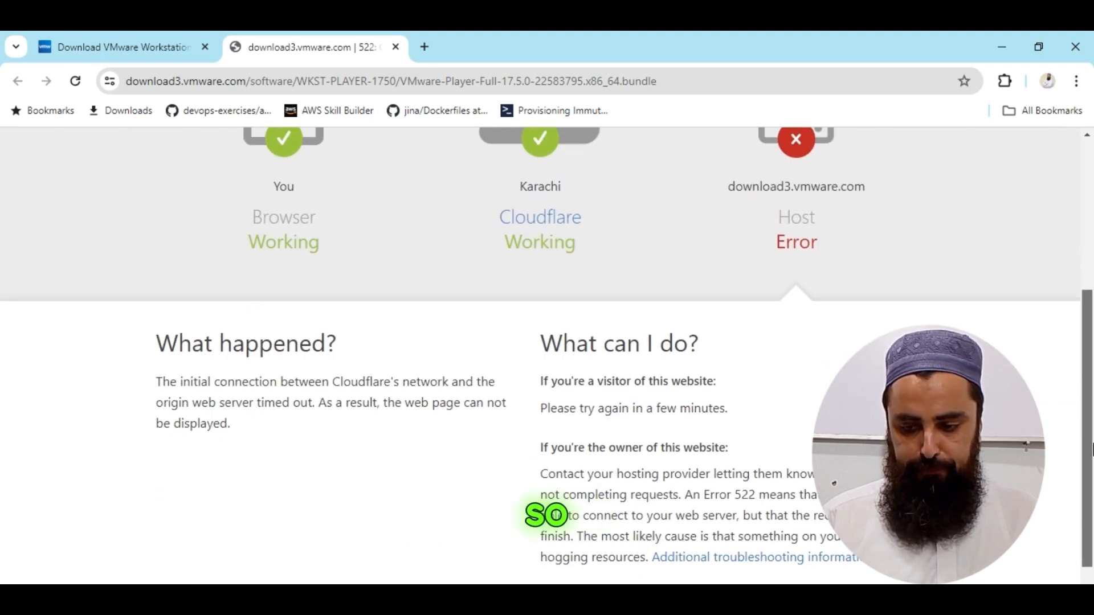
left_click_drag(1090, 450, 1089, 277)
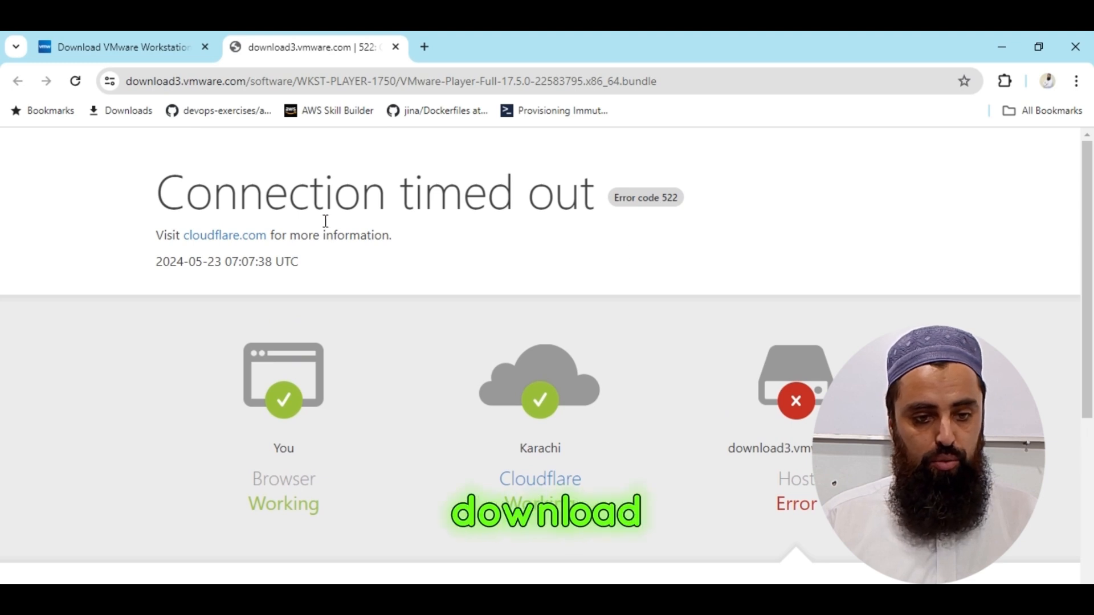
left_click(158, 37)
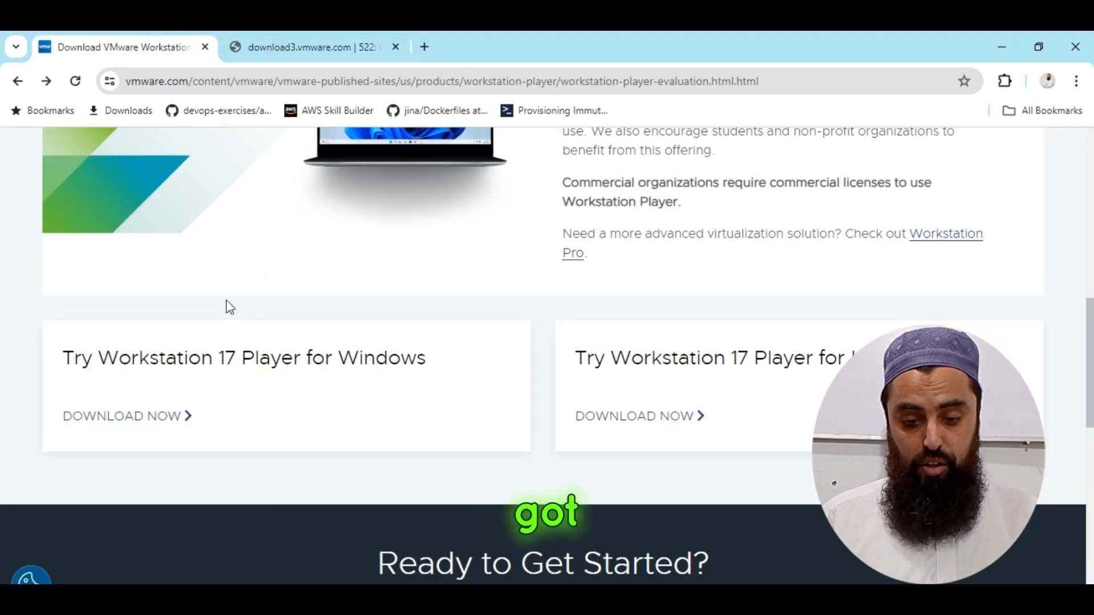
left_click(120, 417)
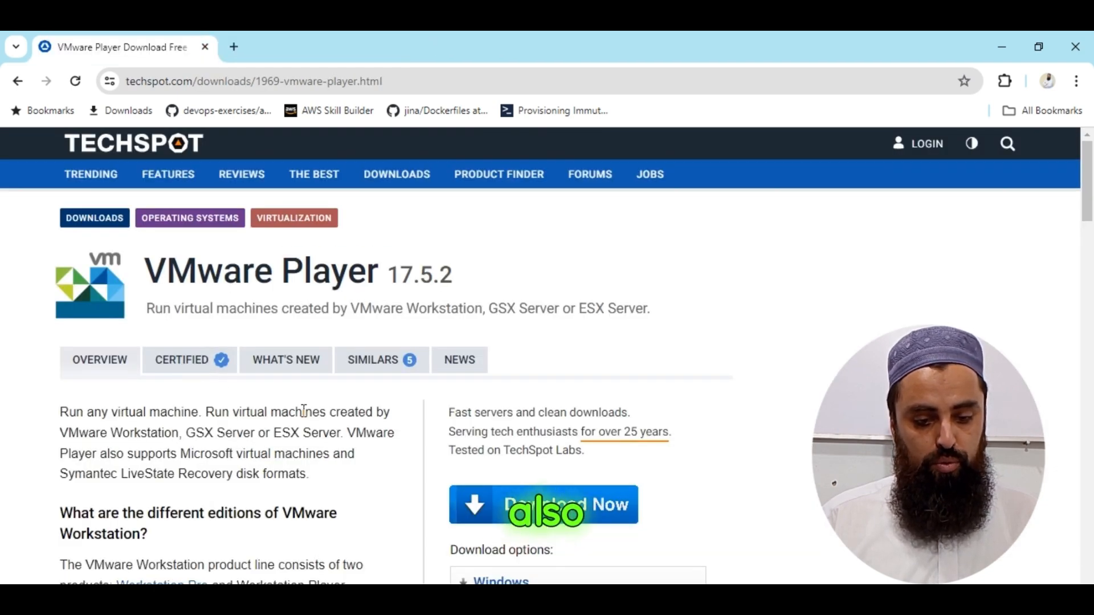
Download the Windows version of VMware Player 17.5.2 from TechSpot and select the blocked installer download.
scroll(562, 507, "down", 5)
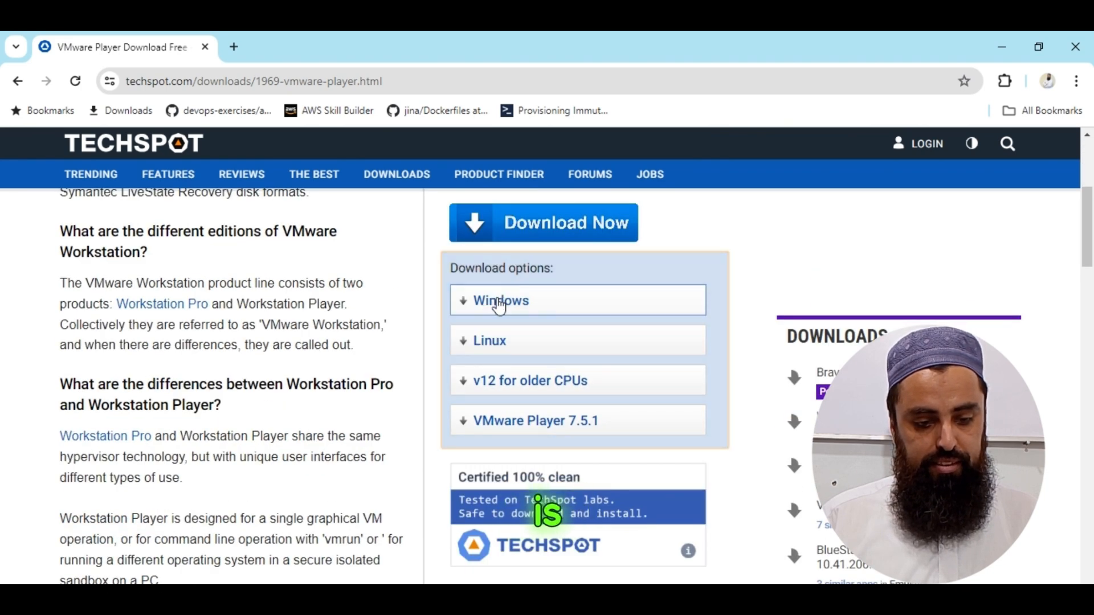
left_click(499, 300)
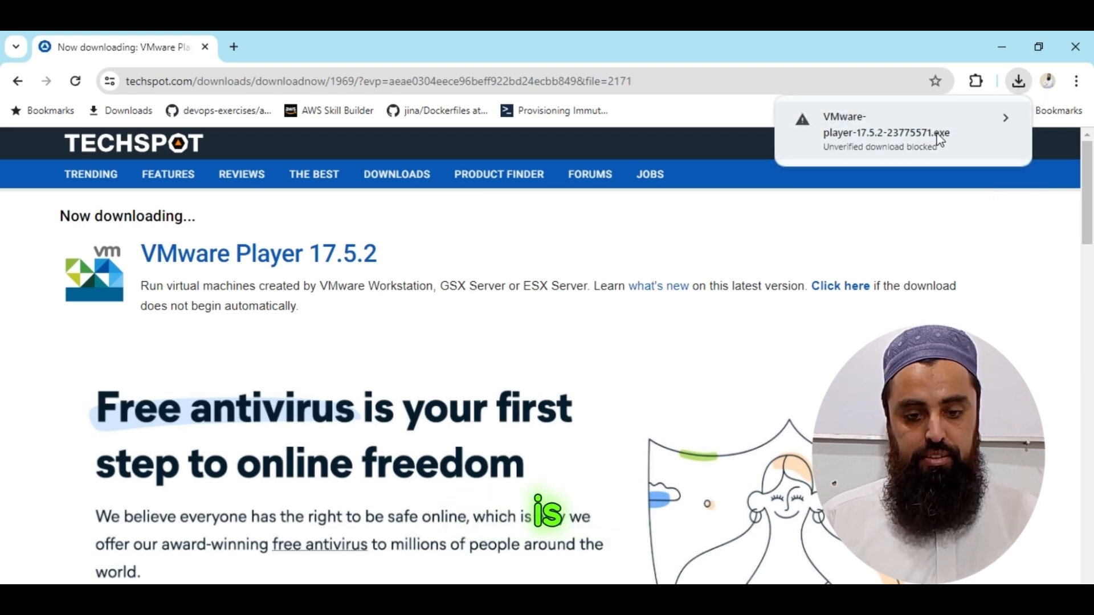
left_click(940, 139)
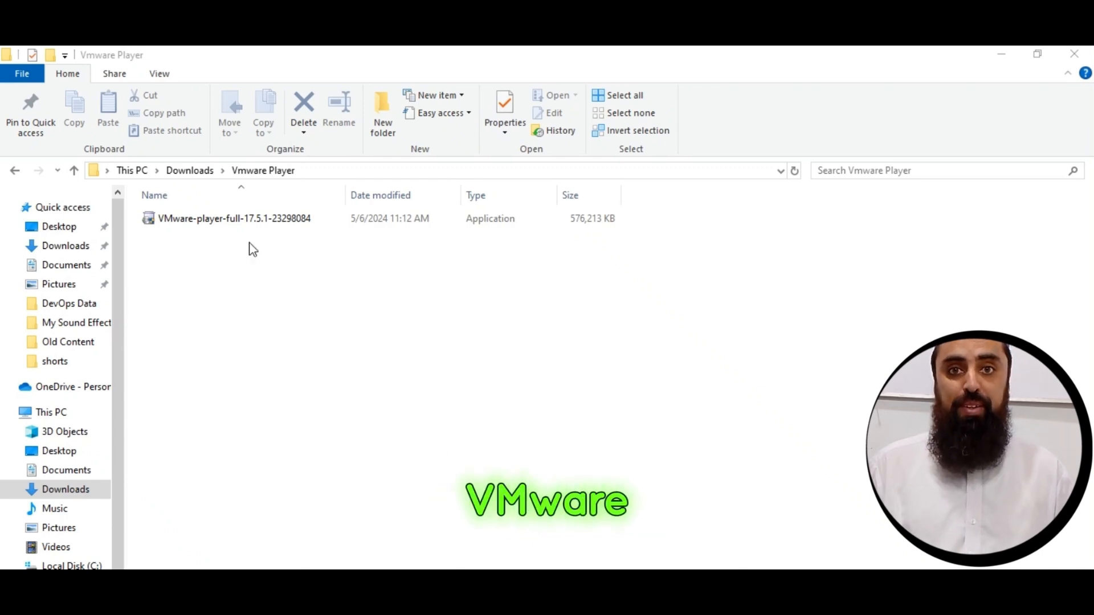
Run the VMware-player-full-17.5.1-23298084 installer from the Vmware Player folder and accept the License Agreement.
left_click(226, 223)
double_click(226, 220)
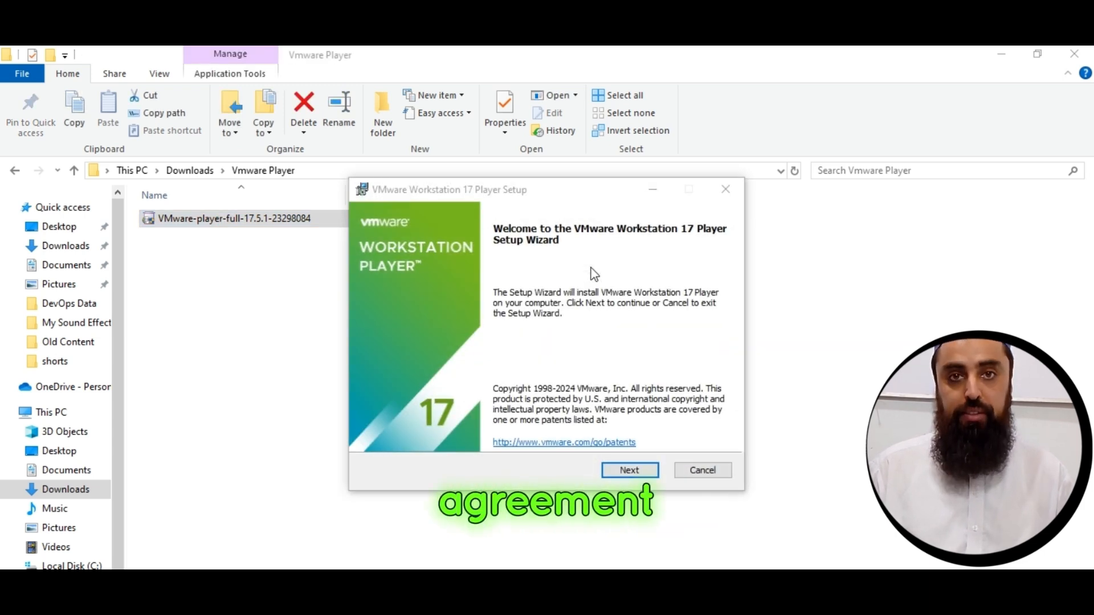
left_click(637, 470)
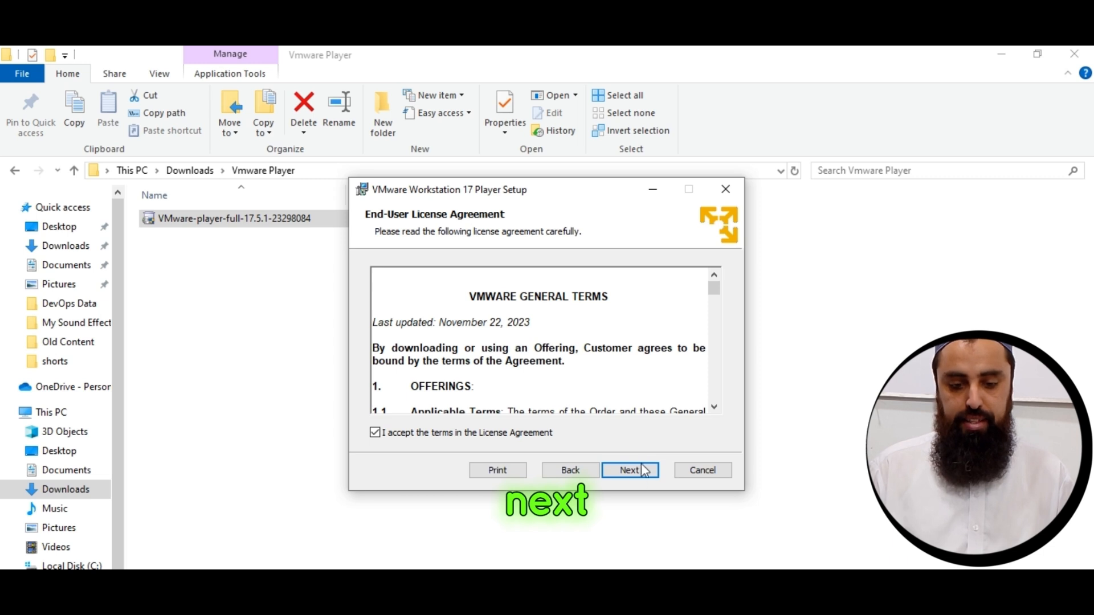
left_click(635, 470)
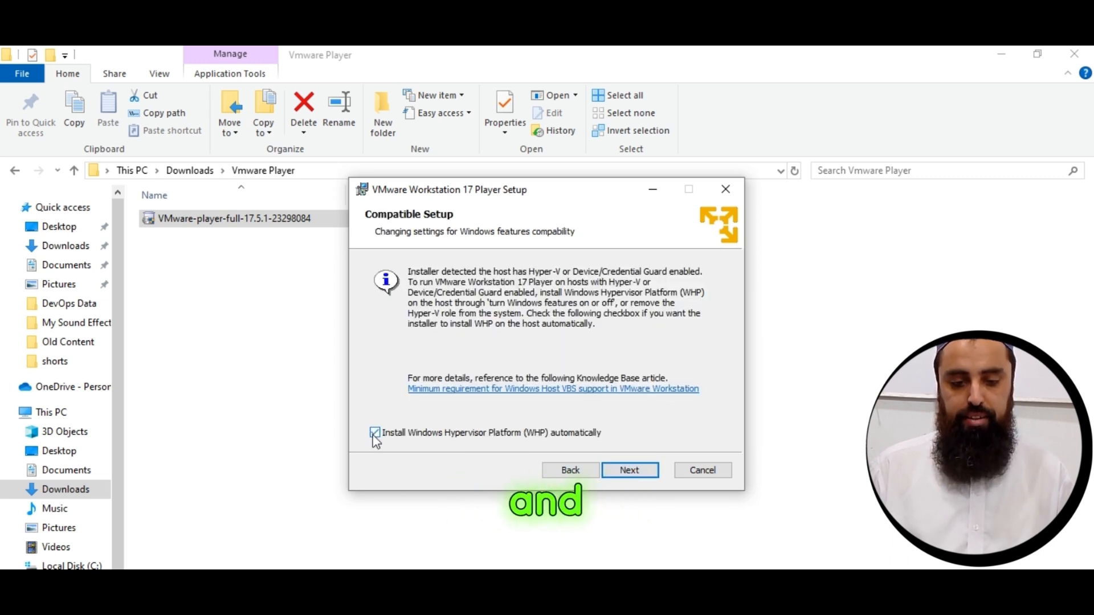
Choose to install Windows Hypervisor Platform (WHP) automatically, and keep product update checks and the Customer Experience Improvement Program enabled.
left_click(374, 432)
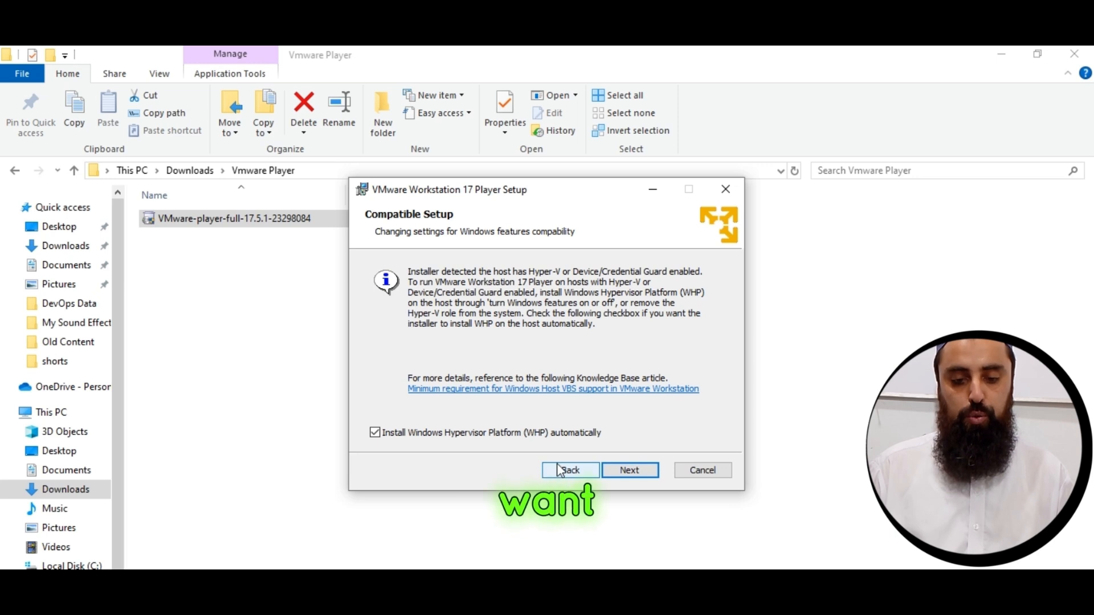
left_click(623, 470)
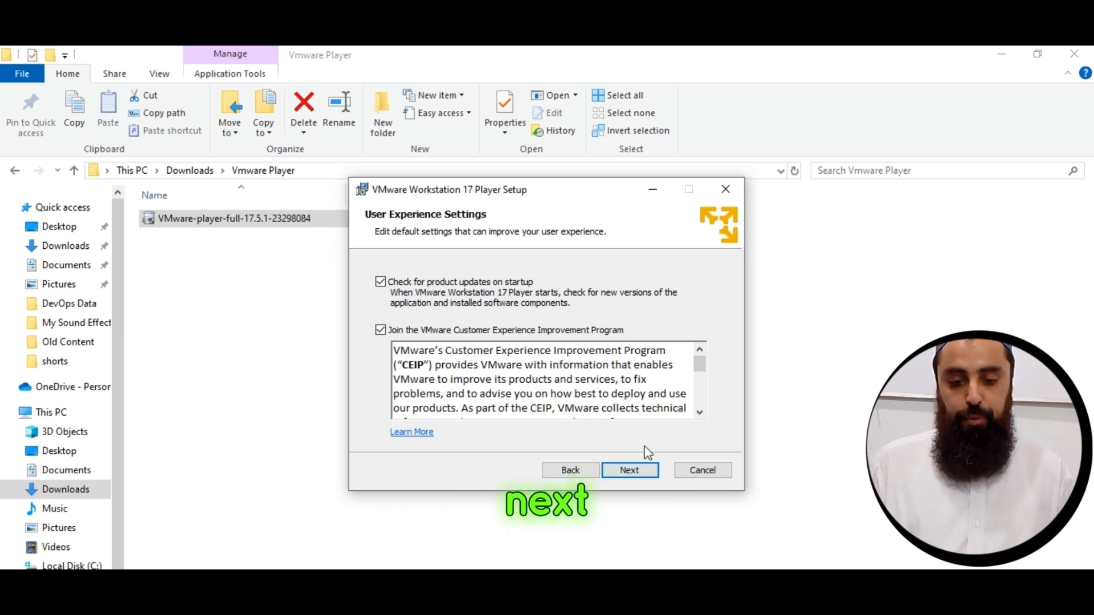
left_click(631, 469)
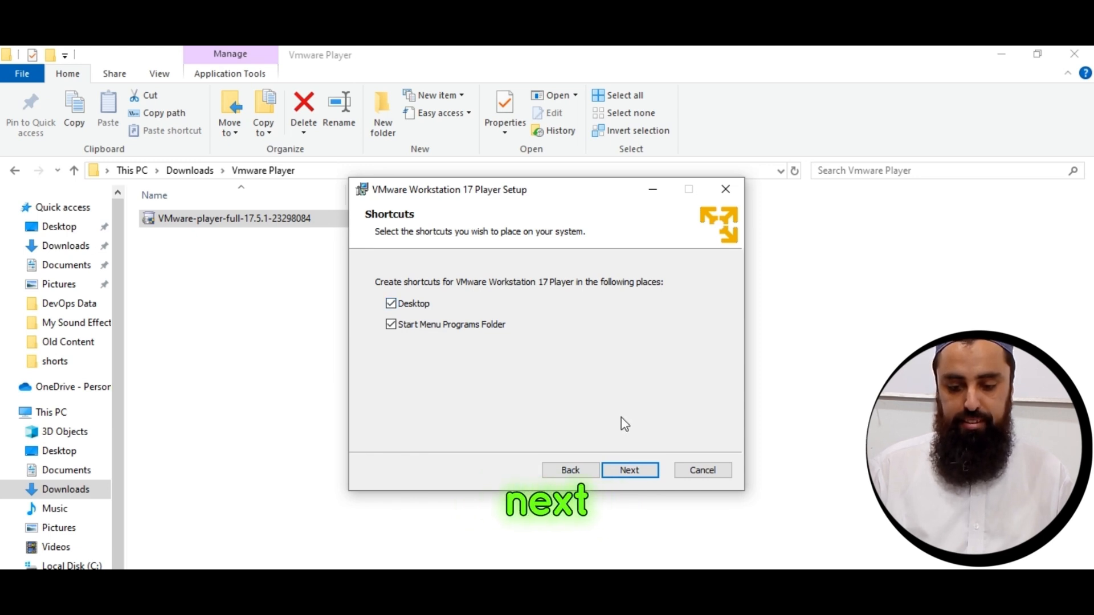
Keep the Desktop and Start Menu Programs Folder shortcuts, install VMware Workstation 17 Player, and finish the setup wizard.
left_click(630, 470)
left_click(631, 470)
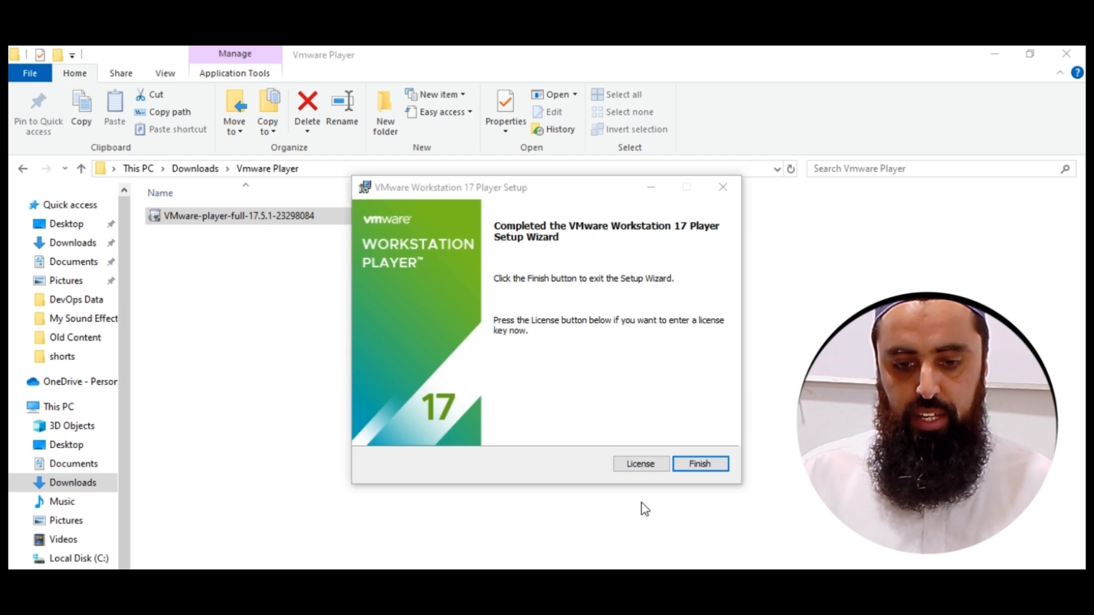
left_click(699, 464)
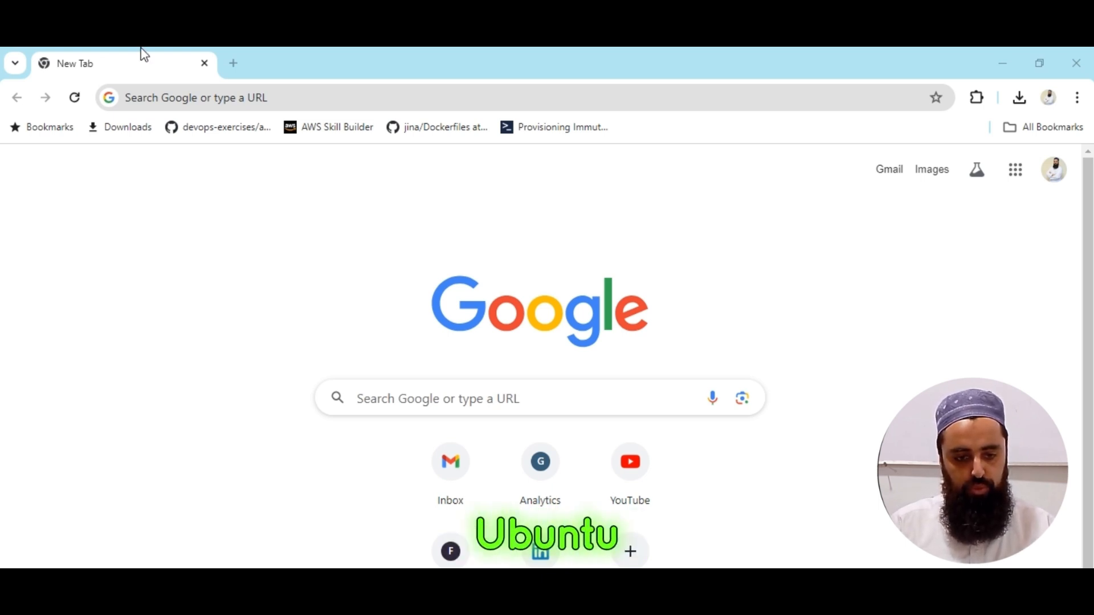
Search Google for "download ubuntu for vmware" and open the Get Ubuntu download page on ubuntu.com.
left_click(181, 103)
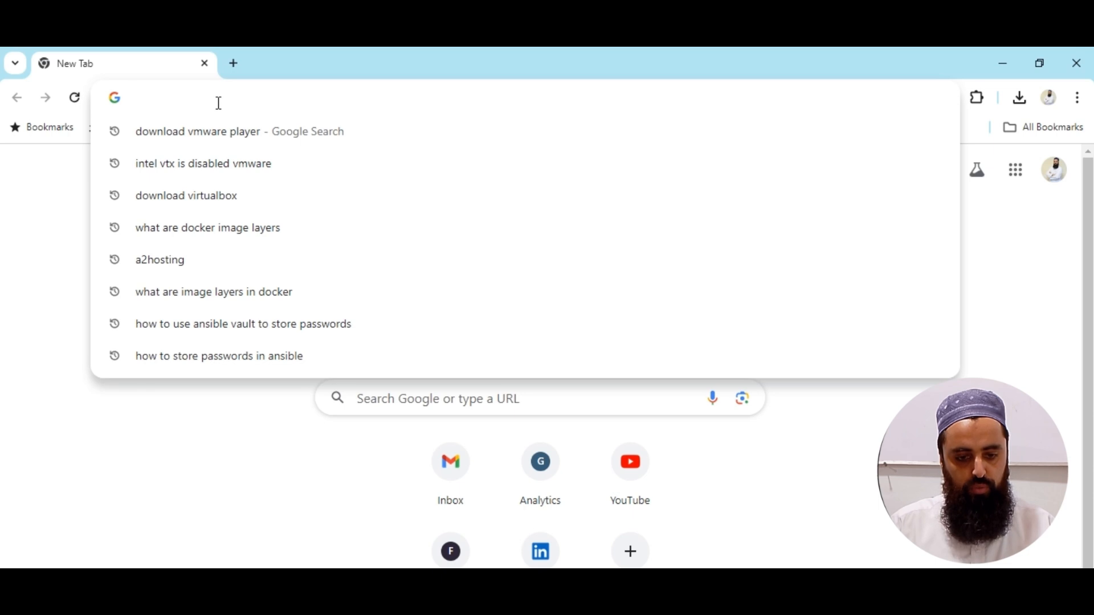
type("download ubun")
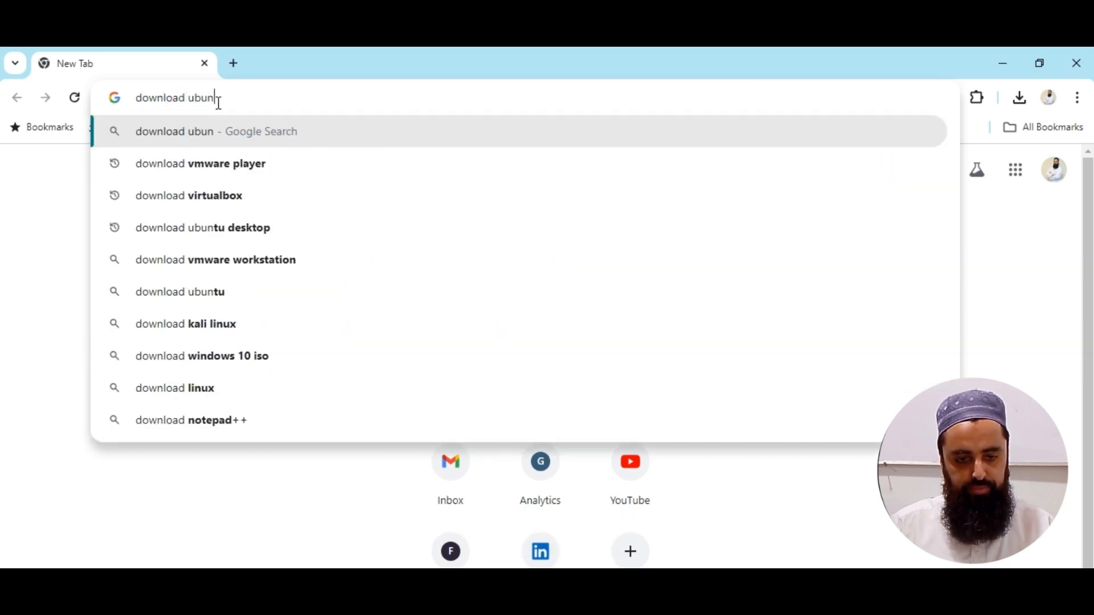
type("tu for")
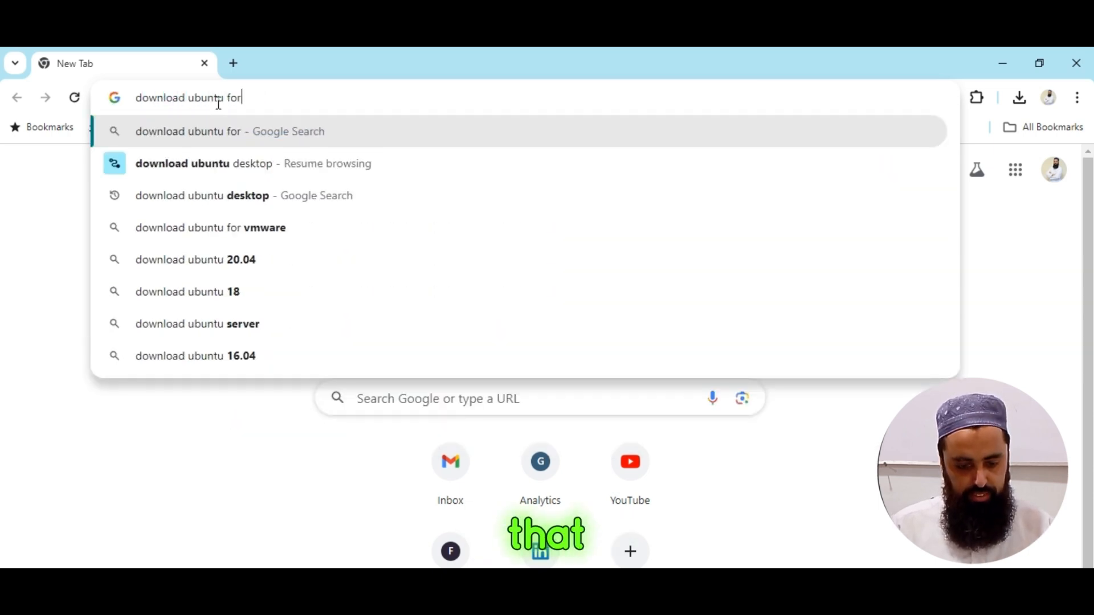
type(" vmw")
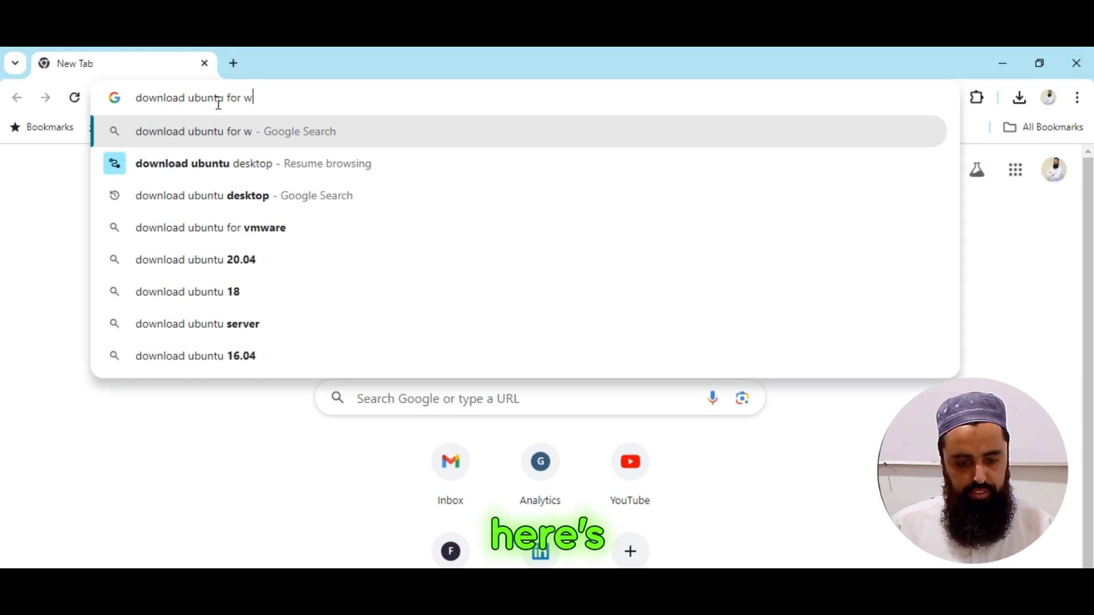
key("BackSpace")
type("vmware")
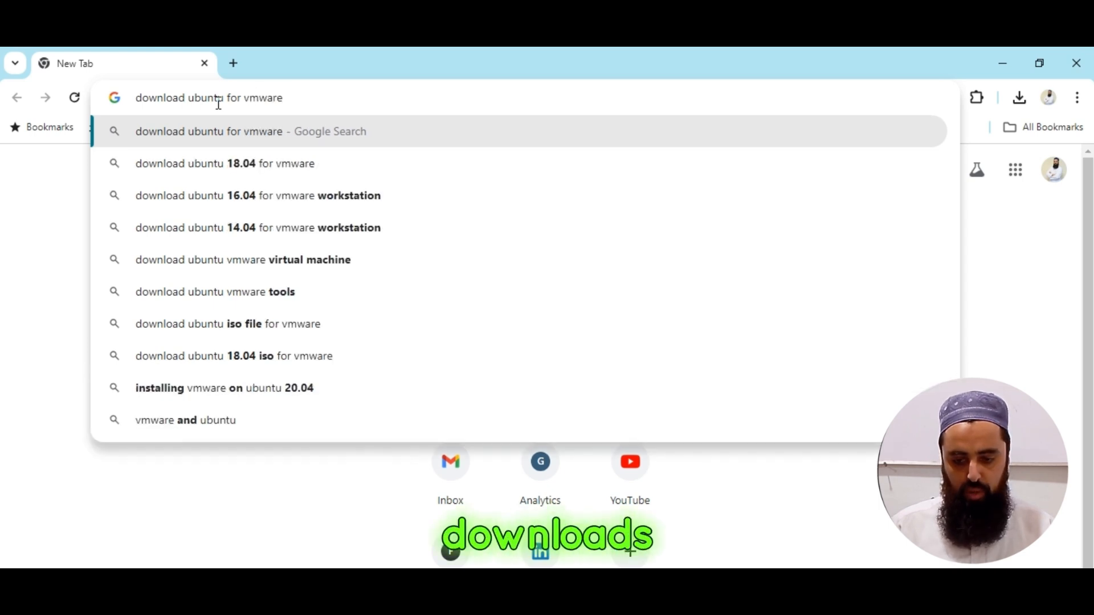
key("Return")
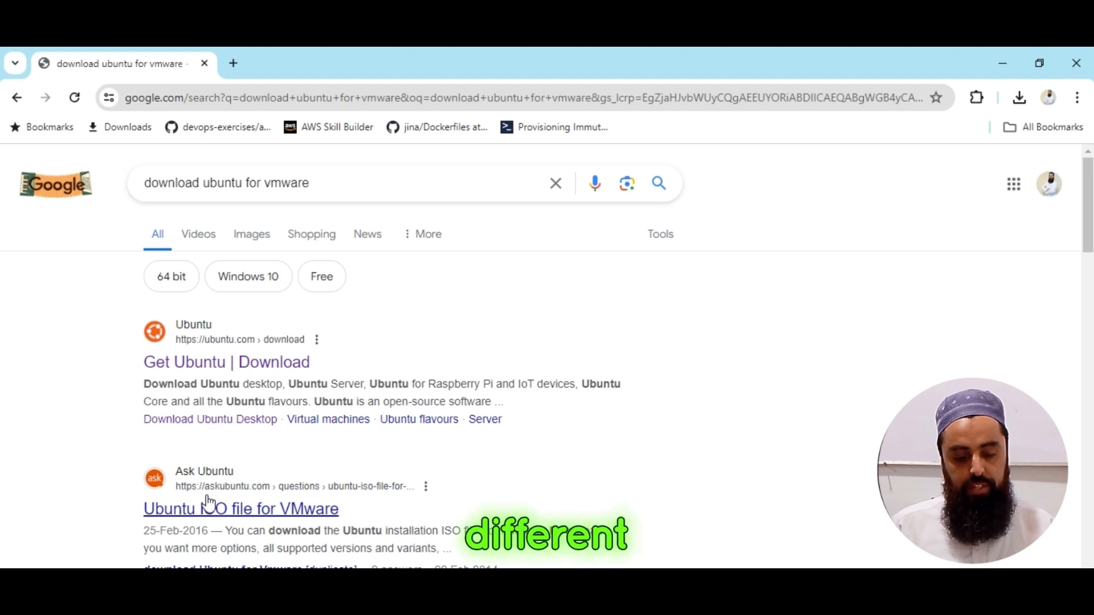
left_click(243, 358)
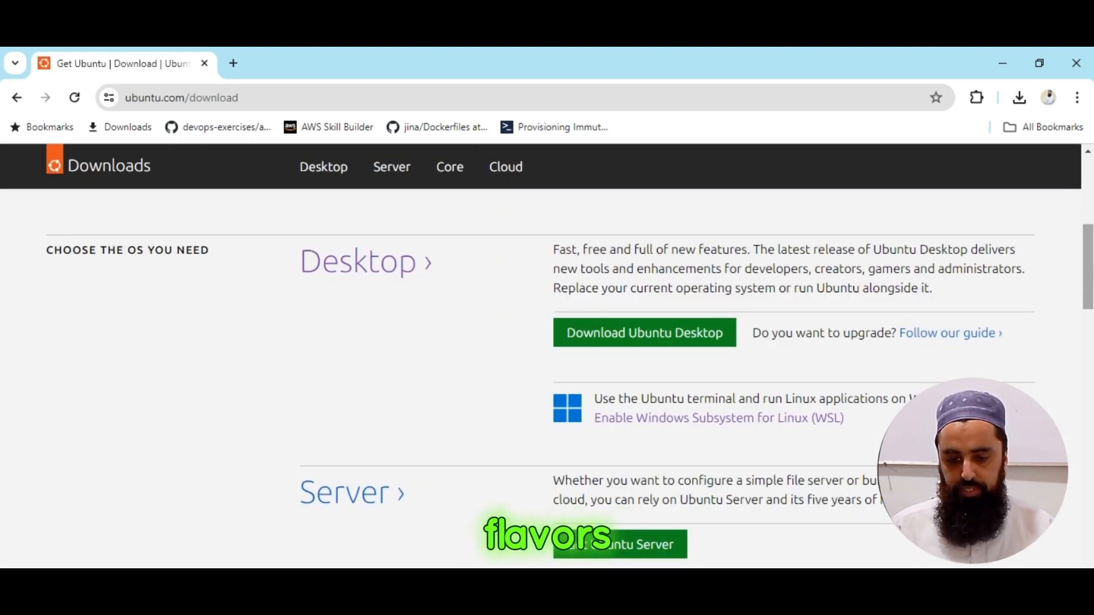
Examine the Ubuntu editions and the alternative downloads offered on the download page.
scroll(547, 376, "down", 2)
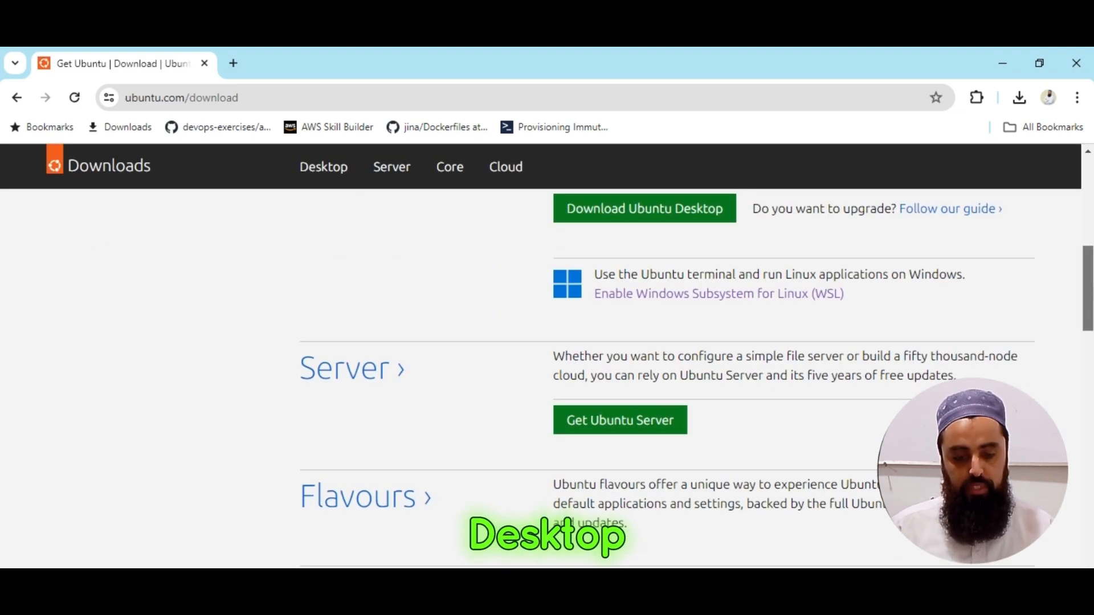
scroll(547, 376, "down", 5)
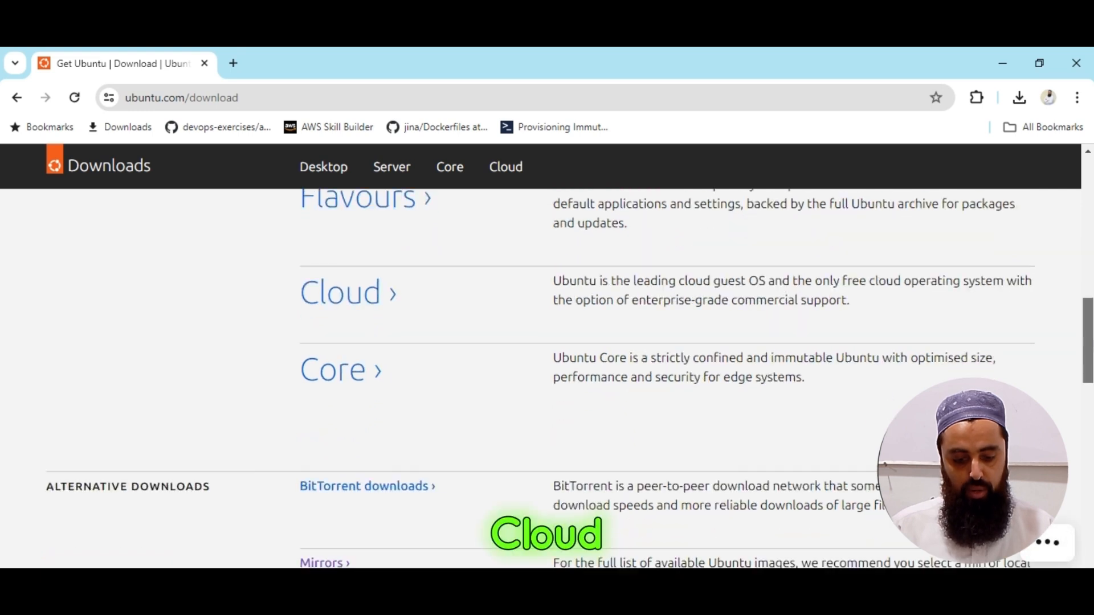
scroll(1090, 367, "down", 3)
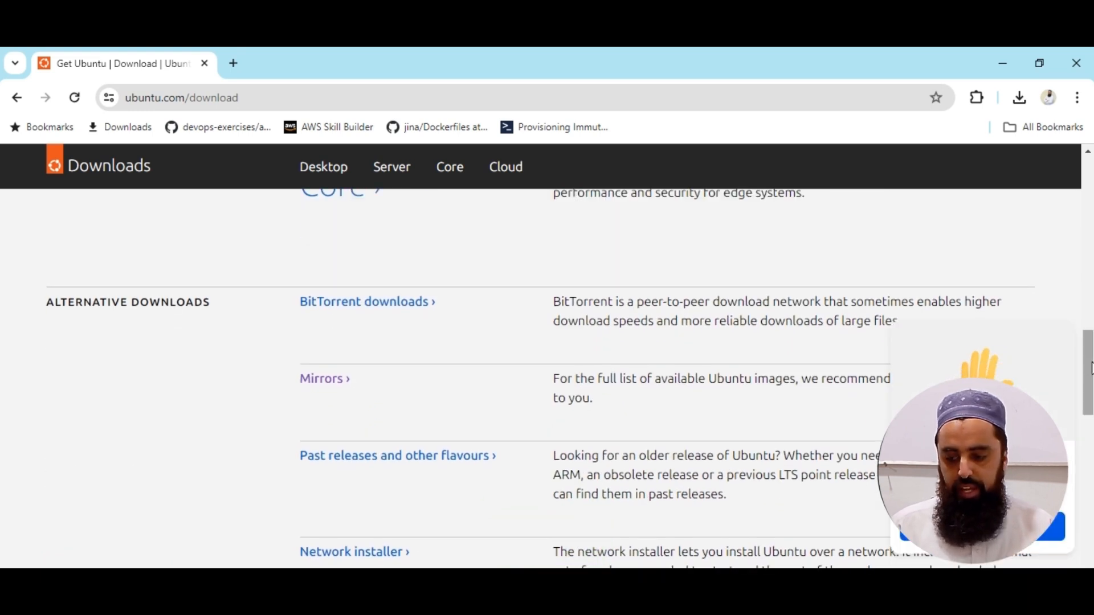
scroll(1090, 368, "down", 6)
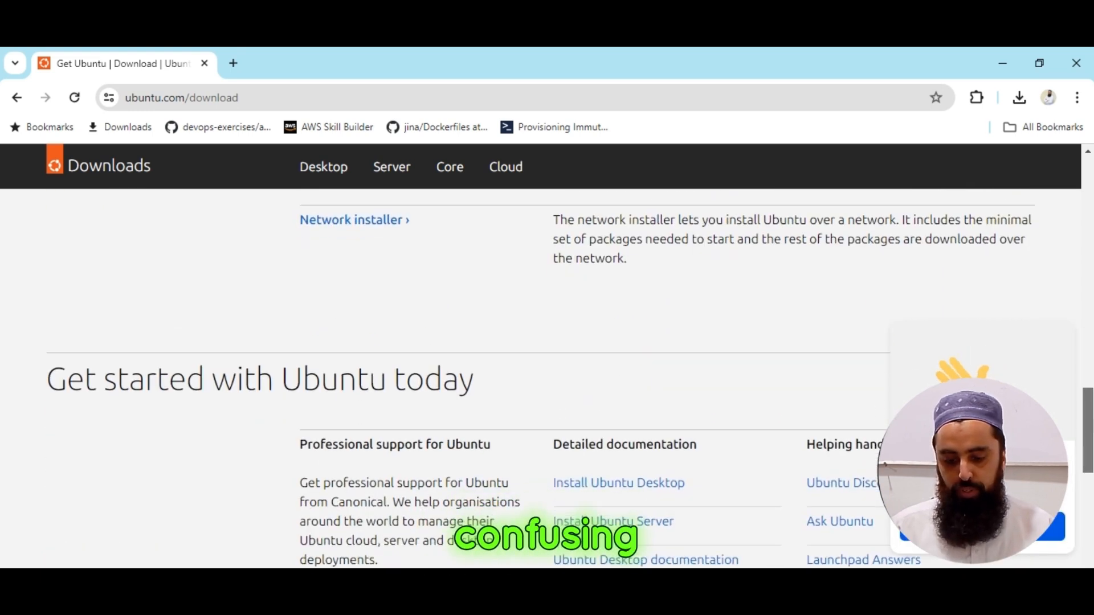
Open the Install Ubuntu Server tutorial from the detailed documentation and read its overview.
scroll(547, 376, "down", 2)
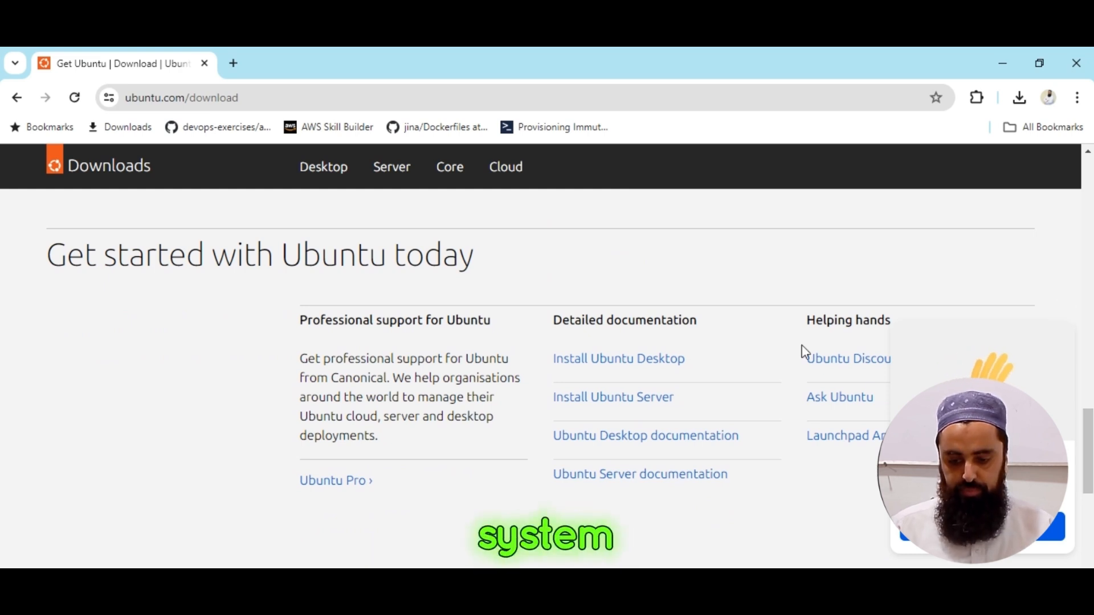
left_click(614, 400)
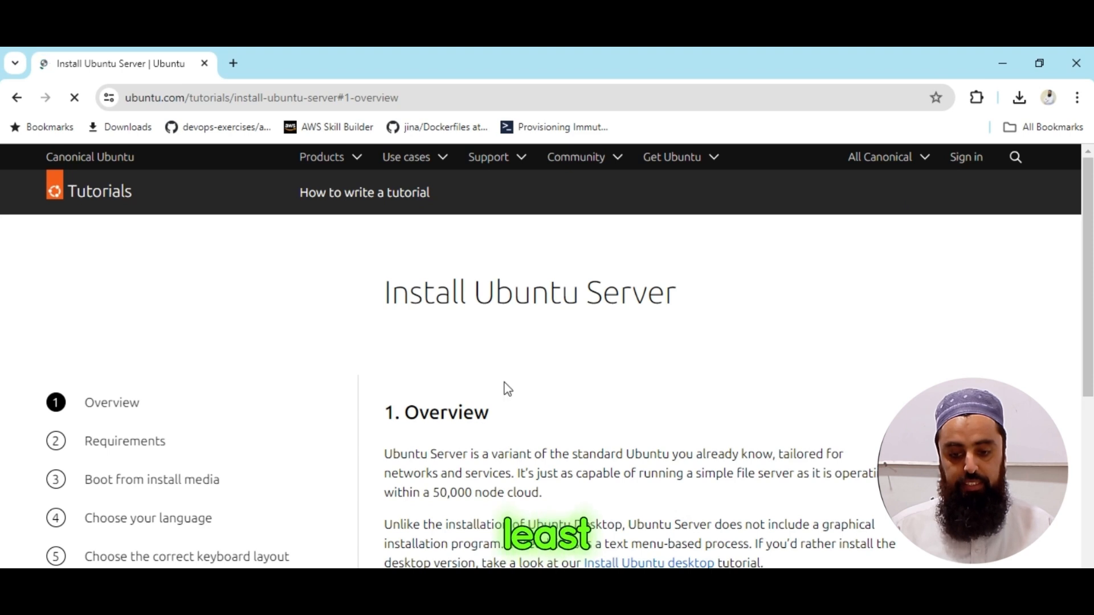
scroll(1051, 267, "down", 3)
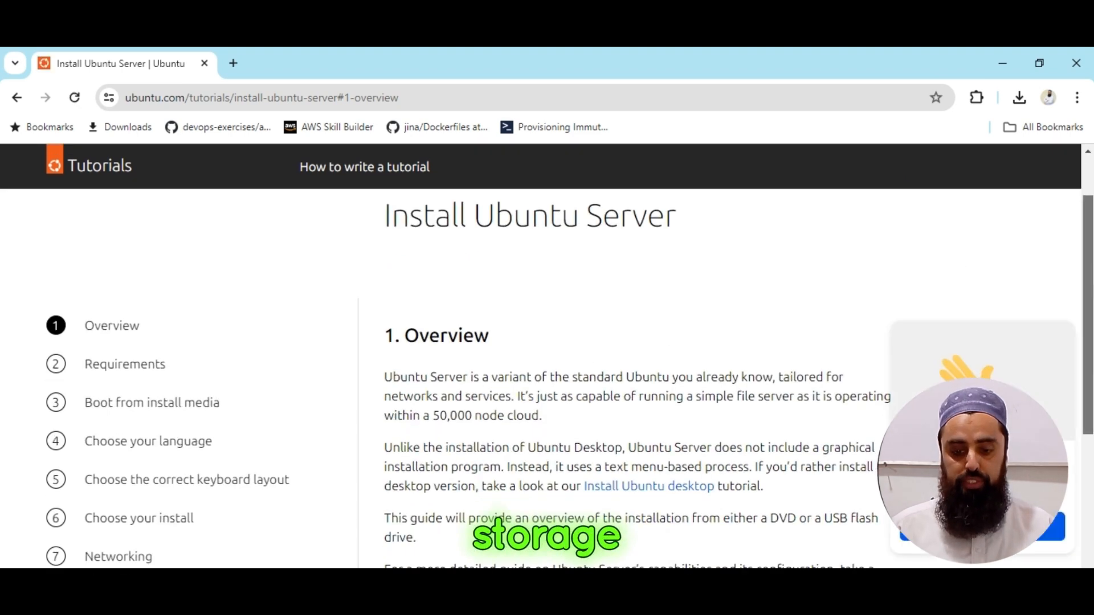
scroll(570, 370, "down", 1)
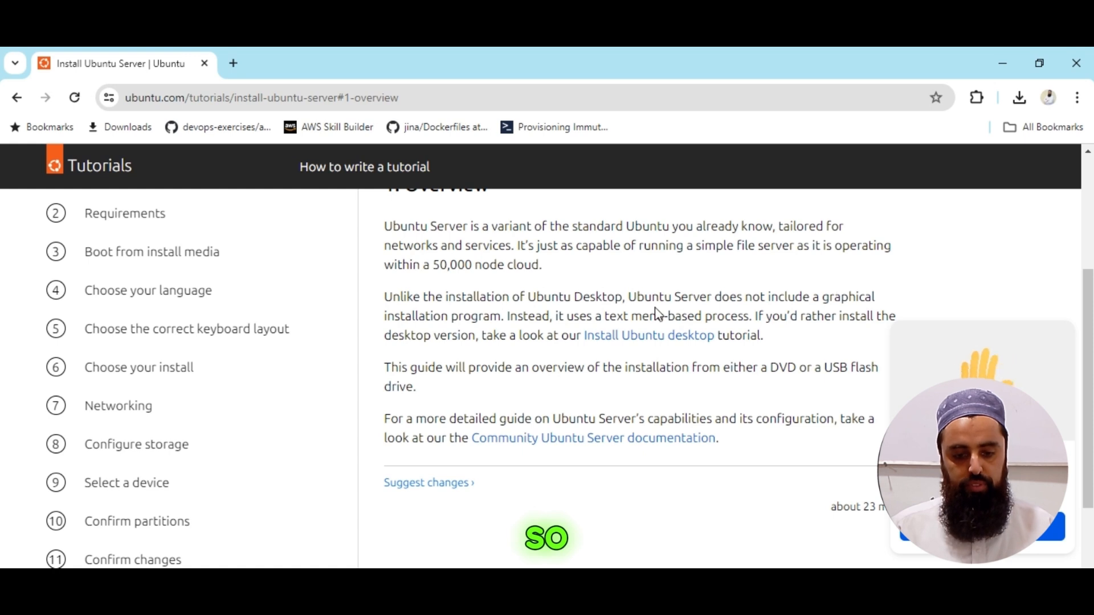
Open the Install Ubuntu desktop tutorial, examine its storage and flash drive requirements, and dismiss the overlapping pop-up.
left_click(634, 341)
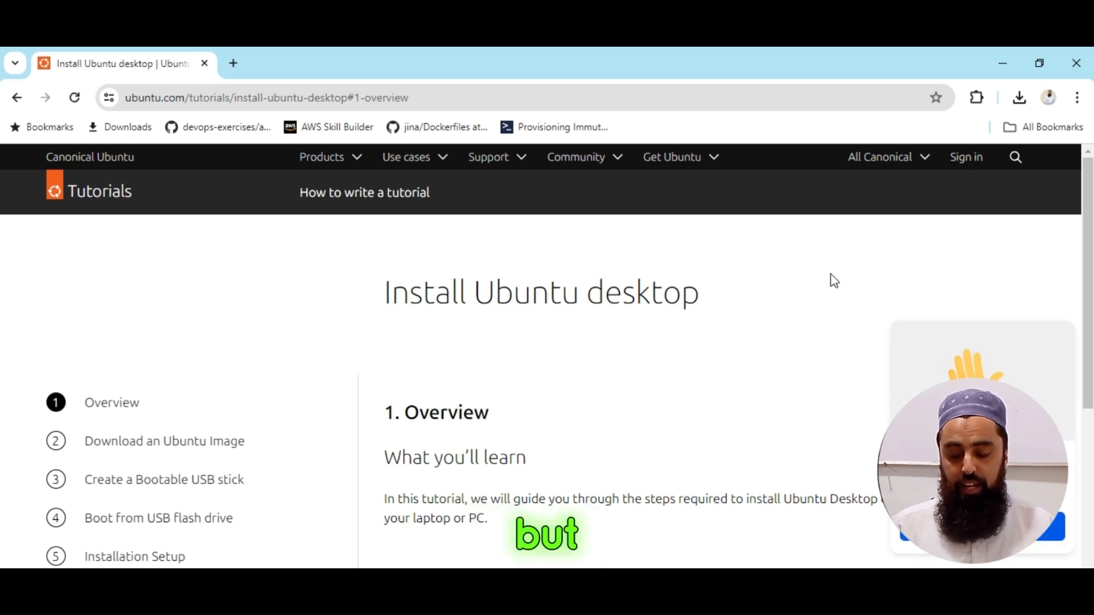
scroll(547, 353, "down", 5)
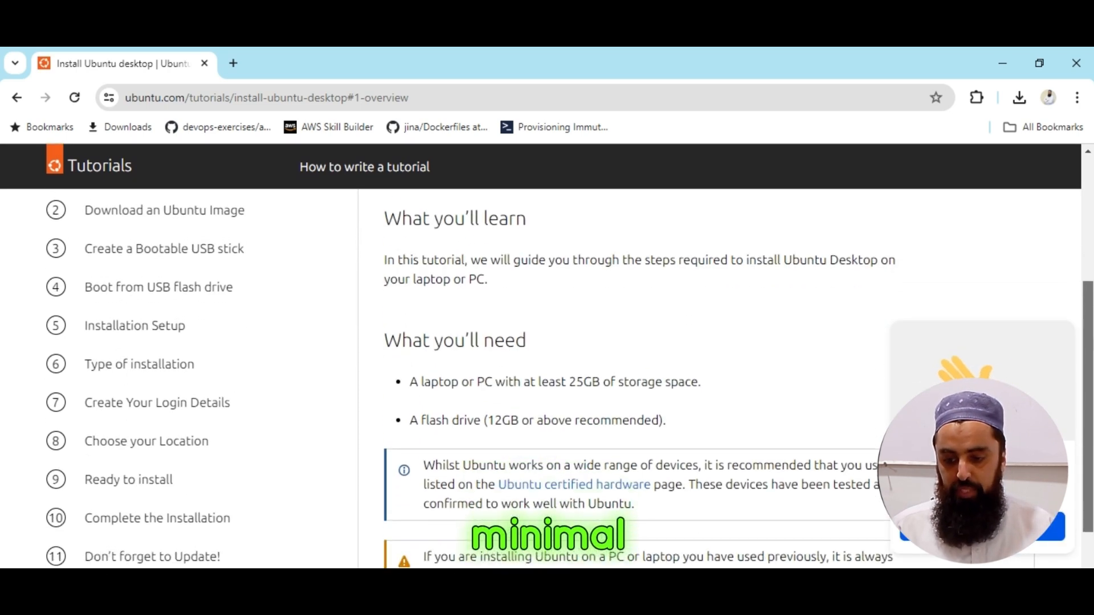
scroll(547, 353, "down", 3)
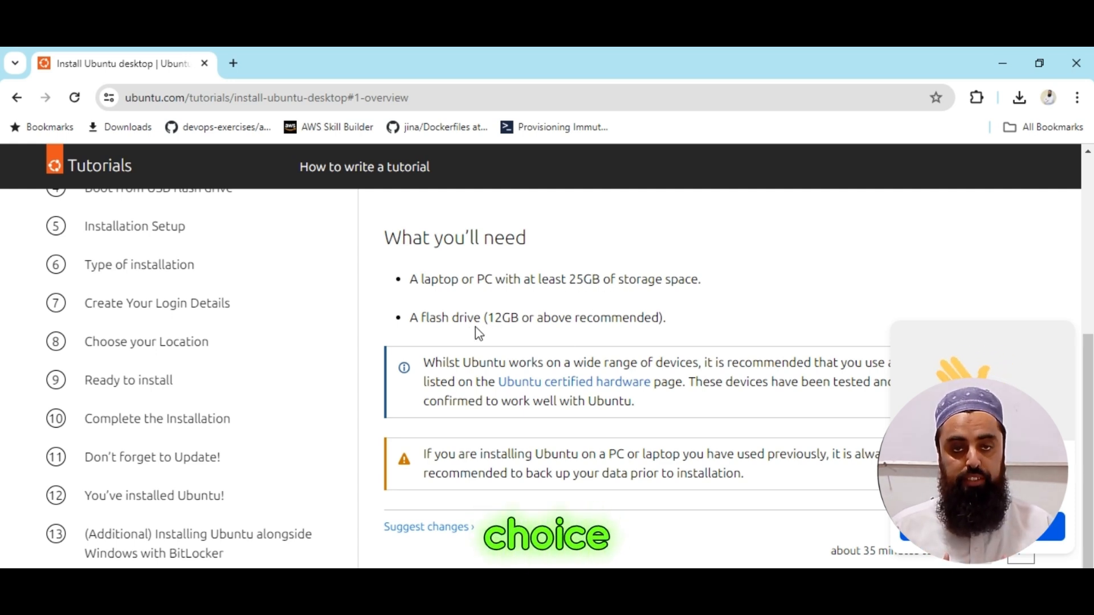
scroll(1086, 445, "down", 2)
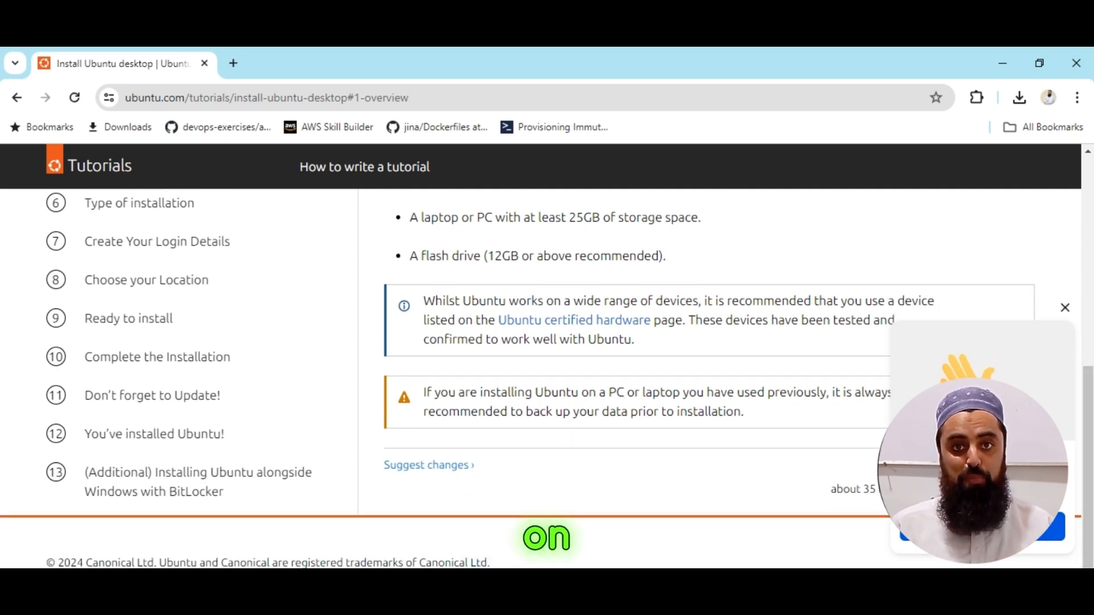
left_click(1064, 308)
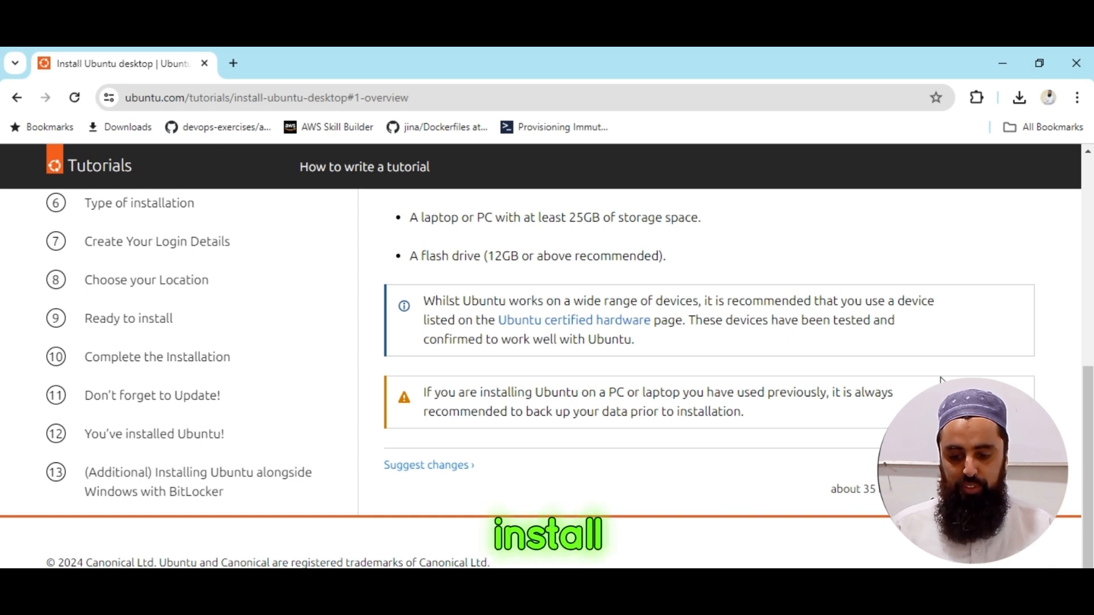
left_click_drag(1088, 469, 1083, 244)
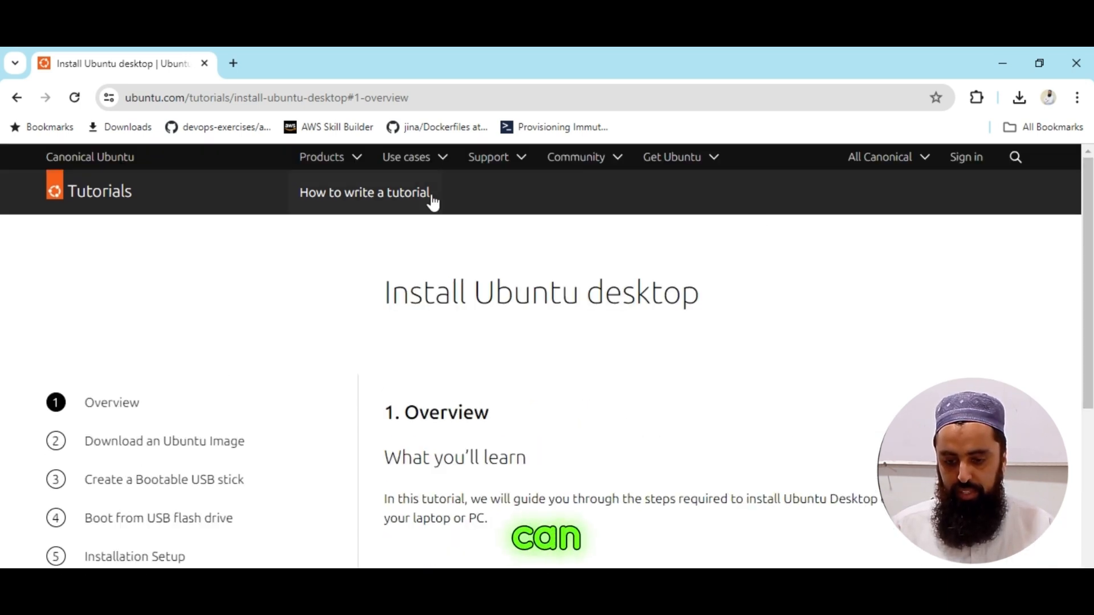
Go to the Ubuntu Desktop download page through the Ubuntu Desktop product entry and start downloading Ubuntu 24.04 LTS.
left_click(358, 165)
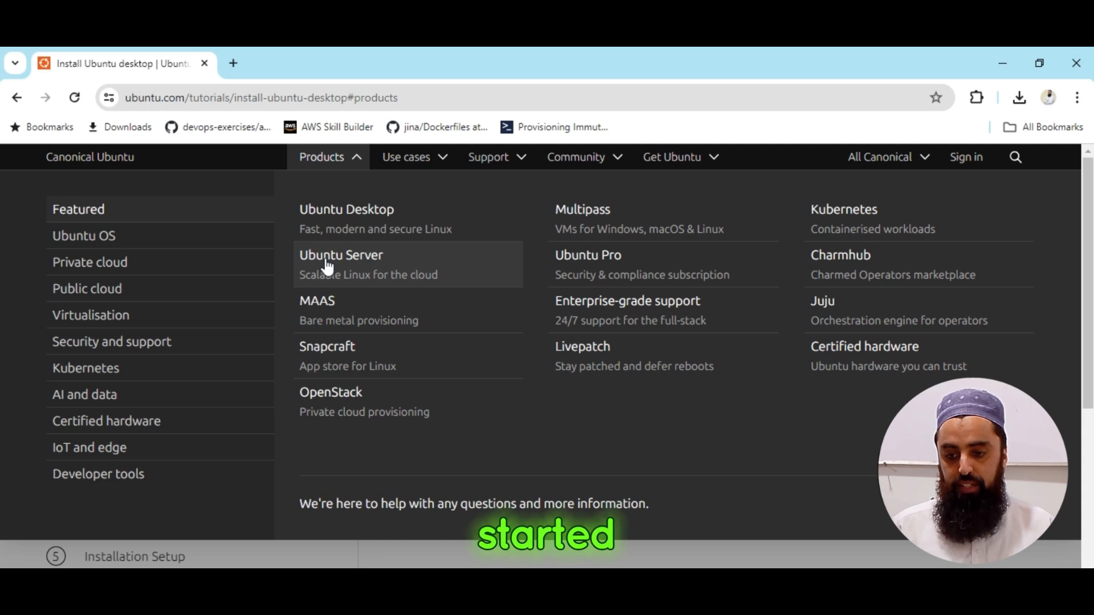
left_click(347, 224)
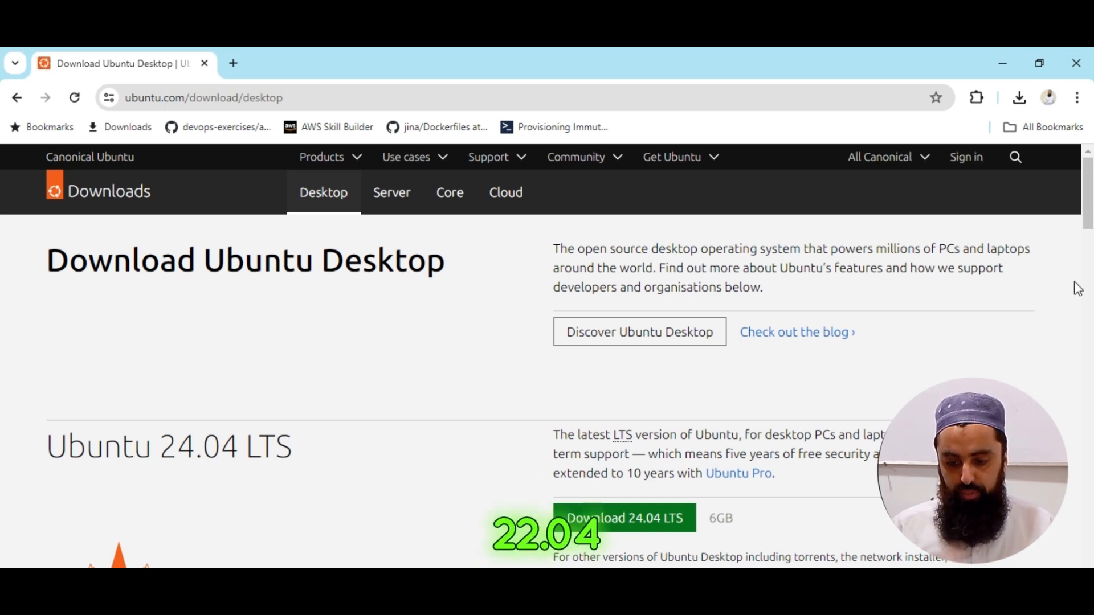
scroll(1078, 289, "down", 3)
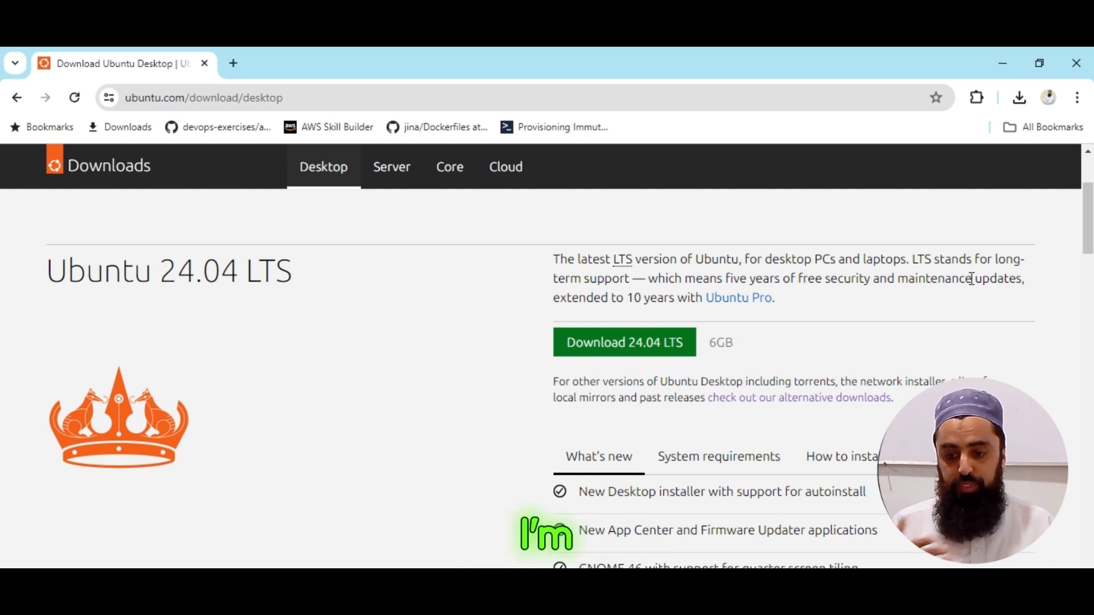
left_click(618, 346)
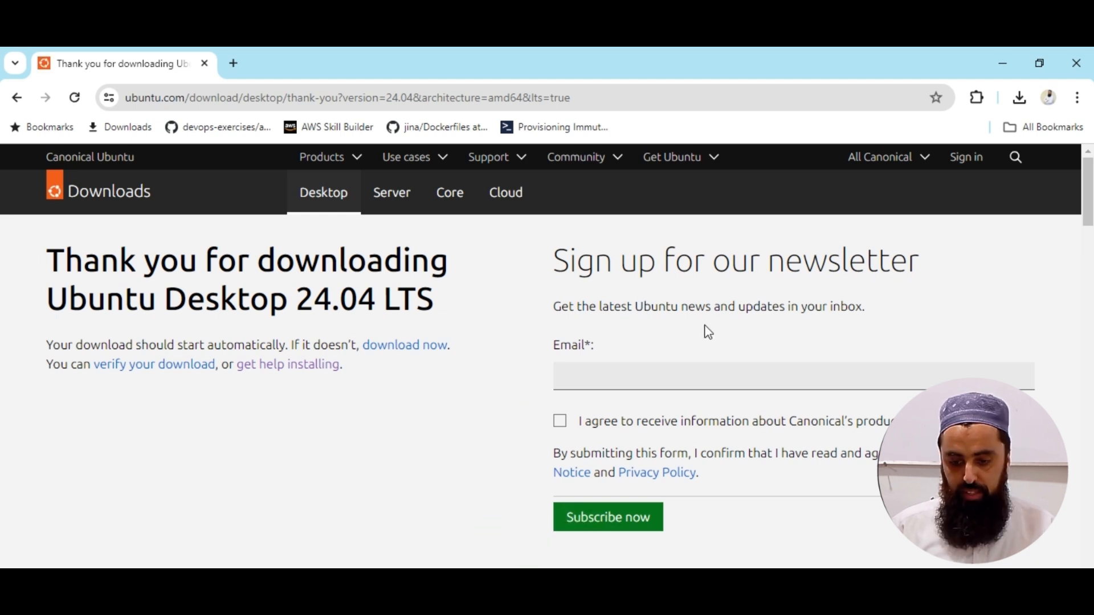
Check the recent downloads and cancel the ubuntu-24.04-desktop-amd64.iso download.
left_click_drag(1087, 191, 1088, 194)
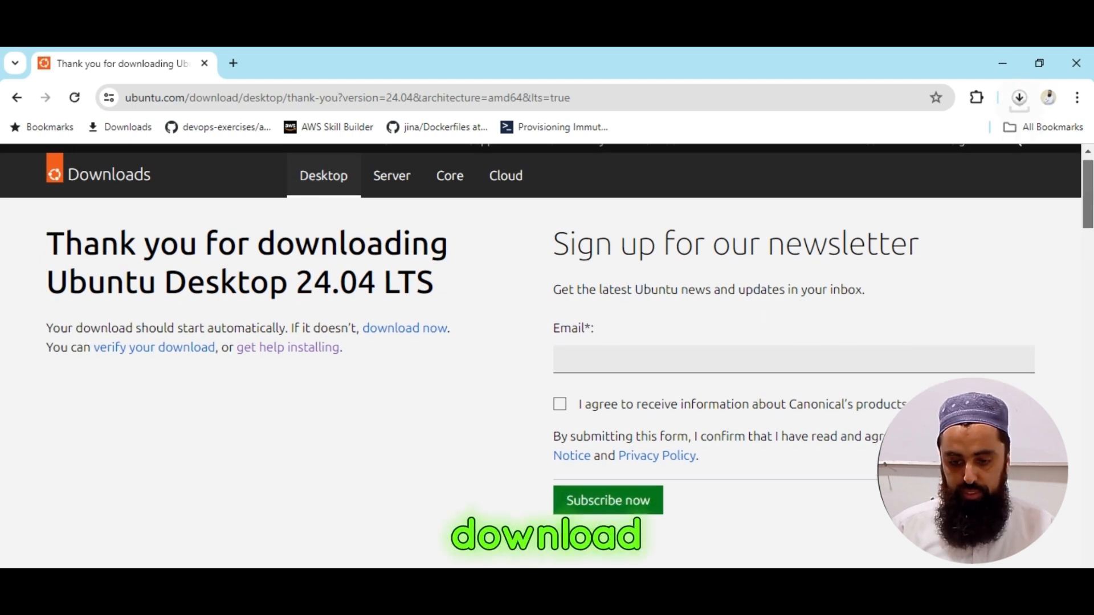
scroll(1088, 196, "down", 2)
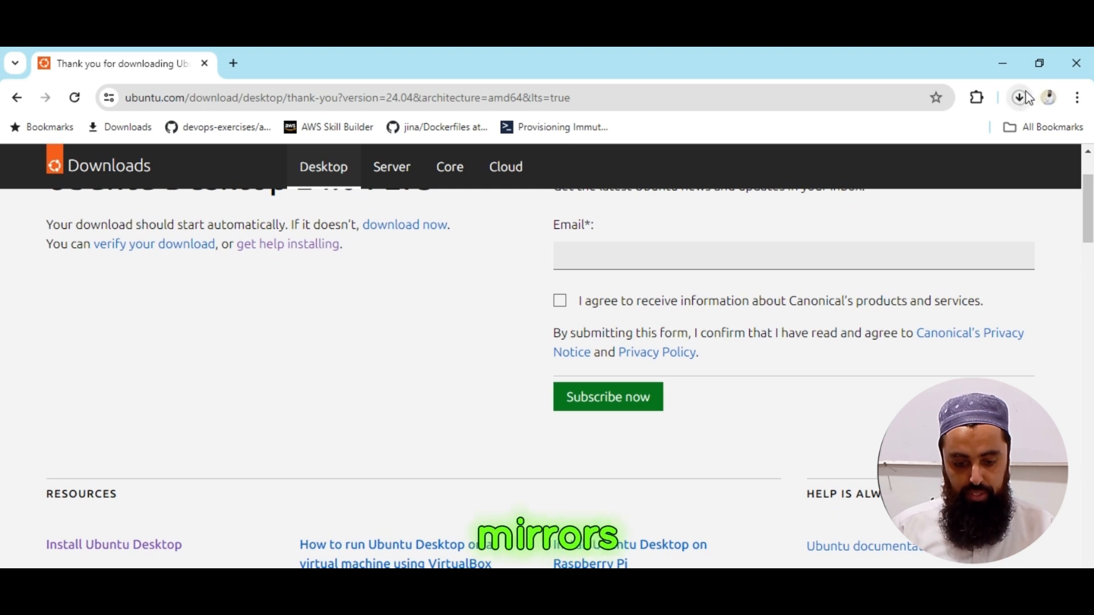
left_click(1028, 97)
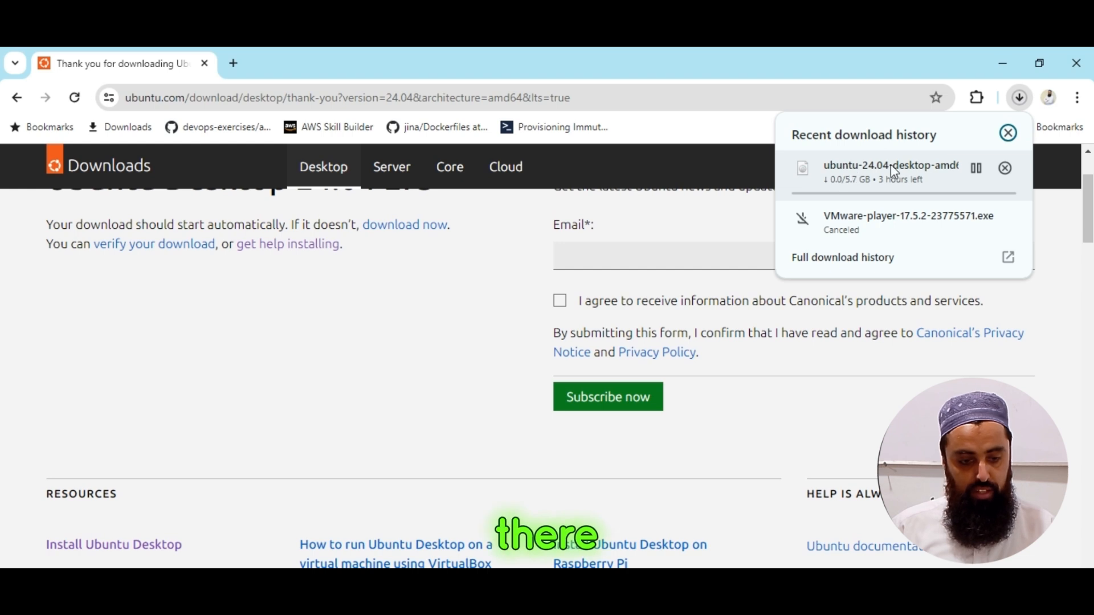
left_click(1004, 168)
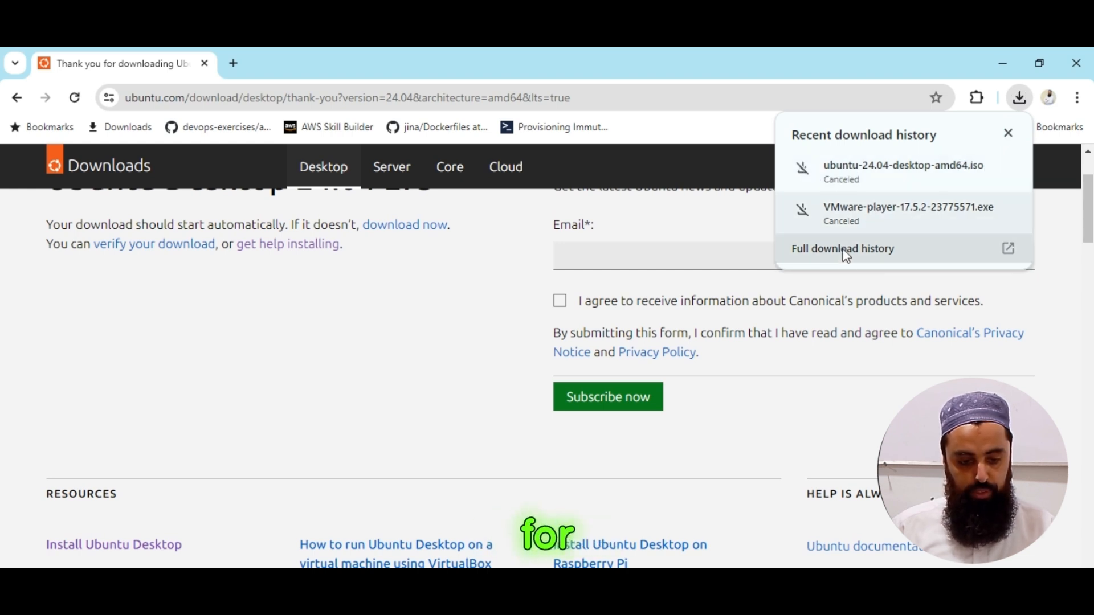
Delete the canceled ubuntu-24.04-desktop-amd64.iso and VMware-player-17.5.2-23775571.exe entries from the full download history and close it.
left_click(957, 251)
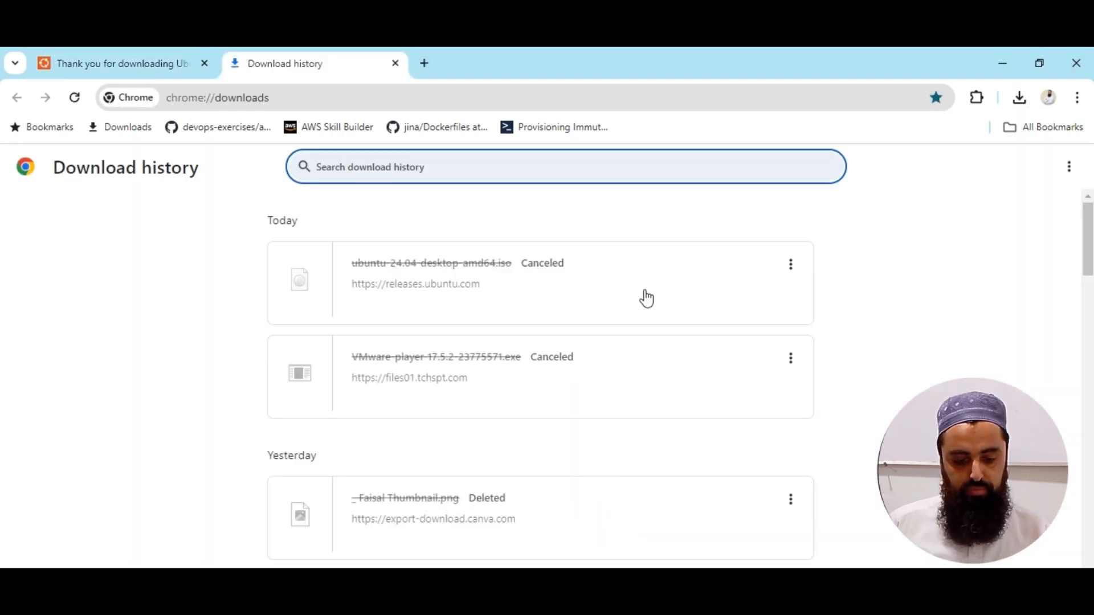
left_click(792, 264)
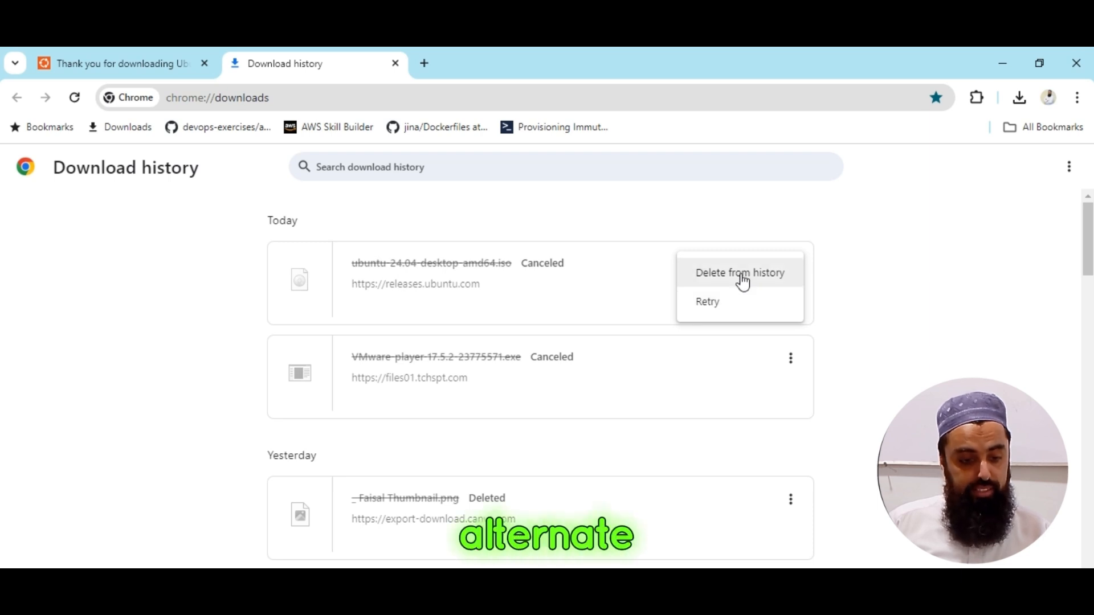
left_click(743, 279)
left_click(791, 264)
left_click(739, 273)
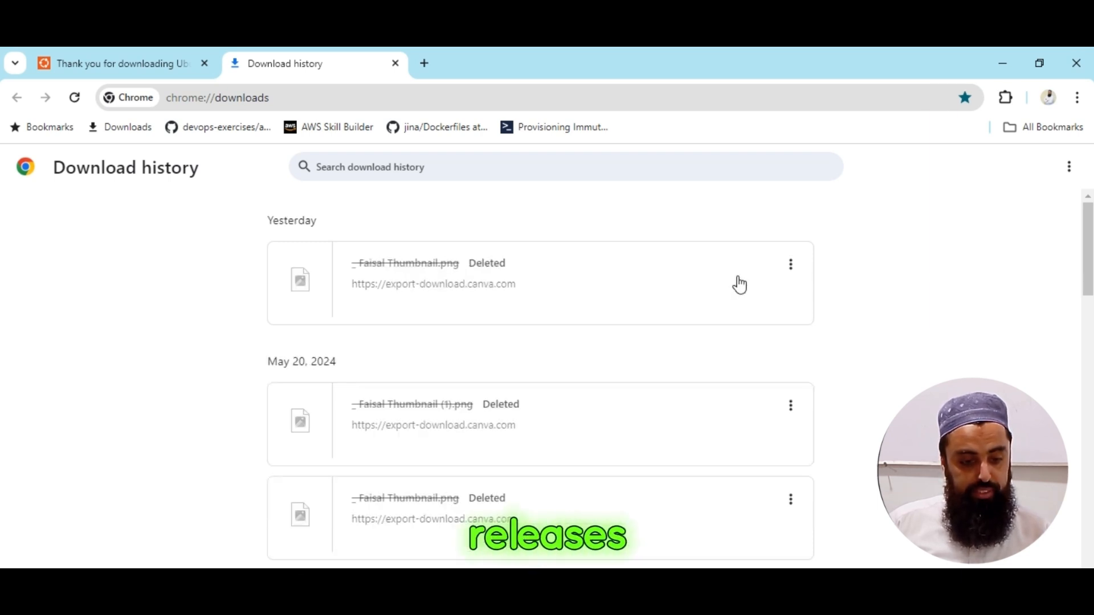
left_click(395, 63)
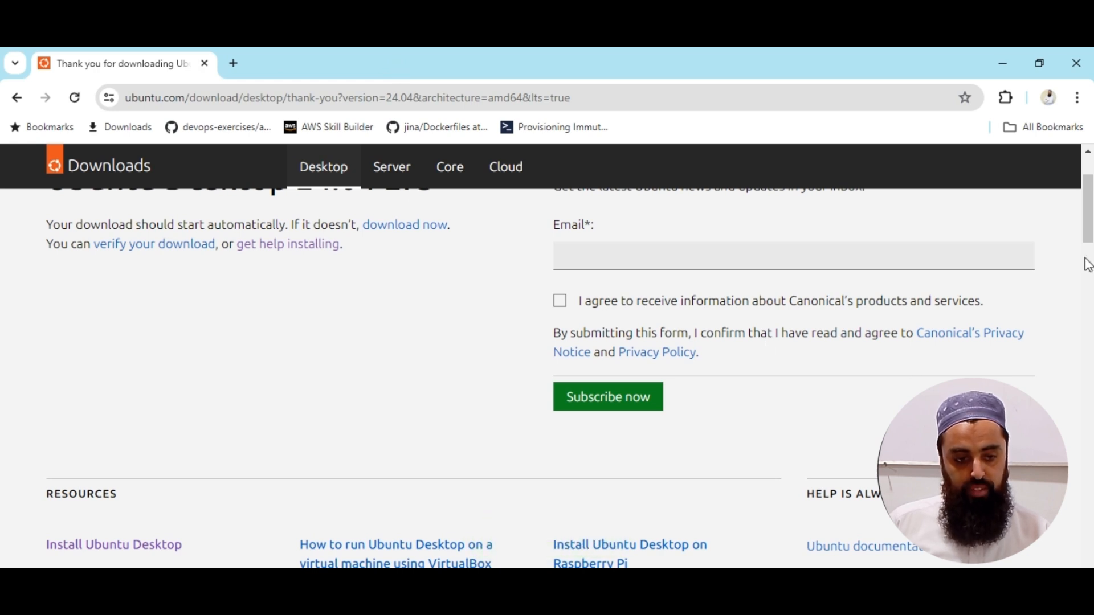
Look through the Ubuntu Server download page and its alternative downloads for a suitable image.
mouse_move(1092, 224)
left_mouse_down()
mouse_move(1092, 261)
mouse_move(1092, 206)
left_mouse_up()
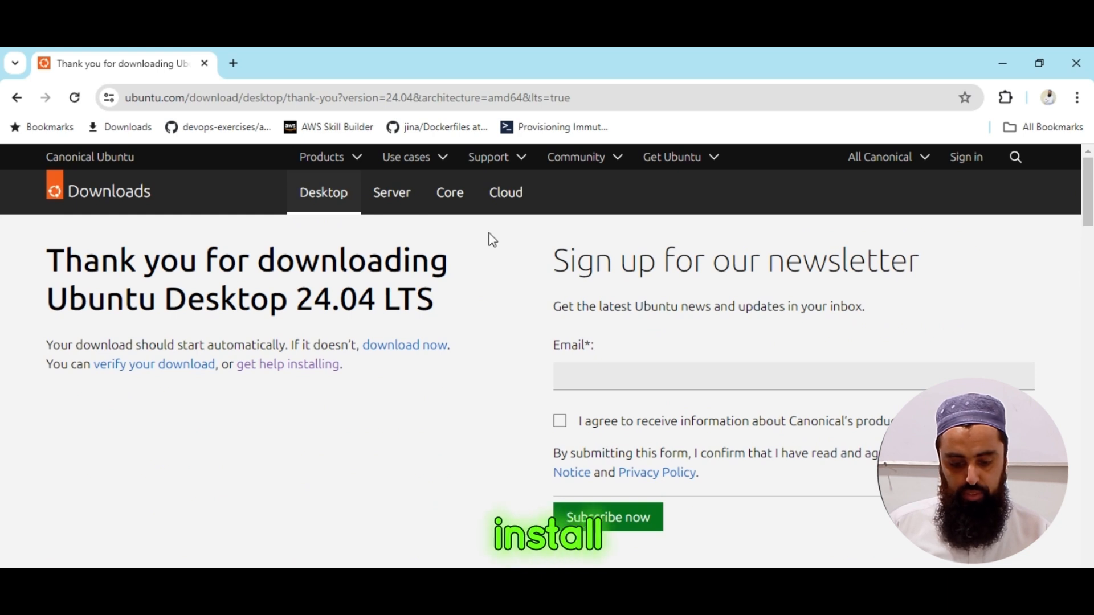
left_click(380, 208)
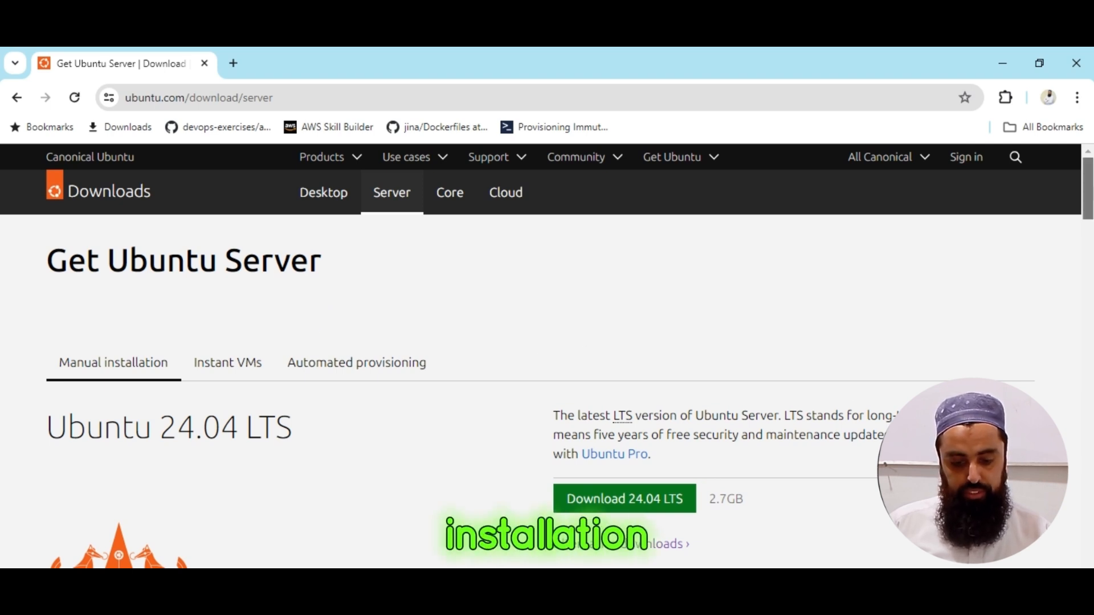
scroll(756, 373, "down", 2)
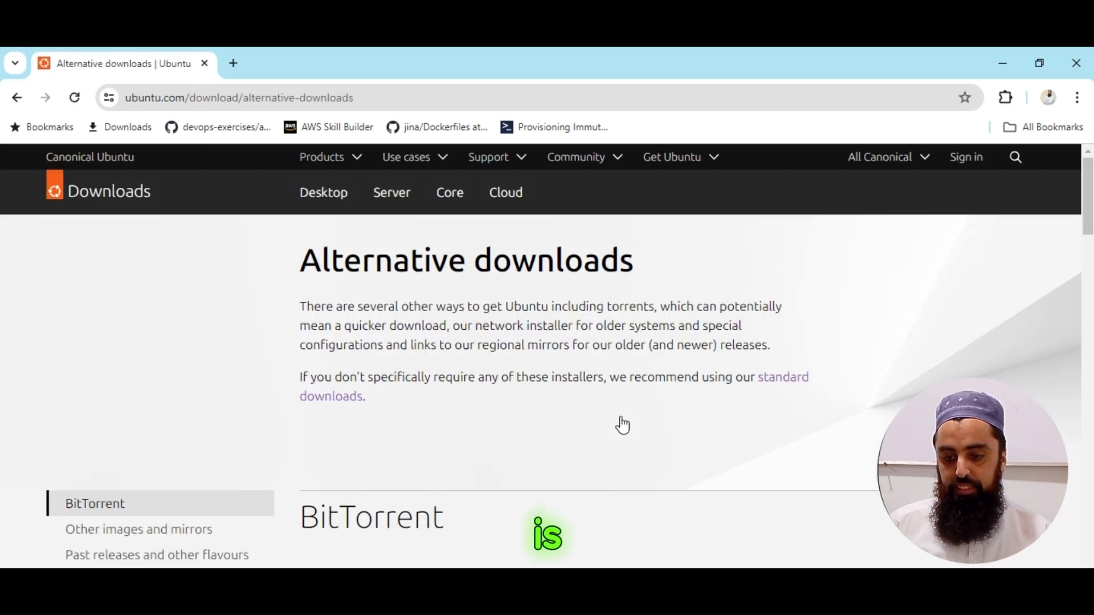
left_click(341, 402)
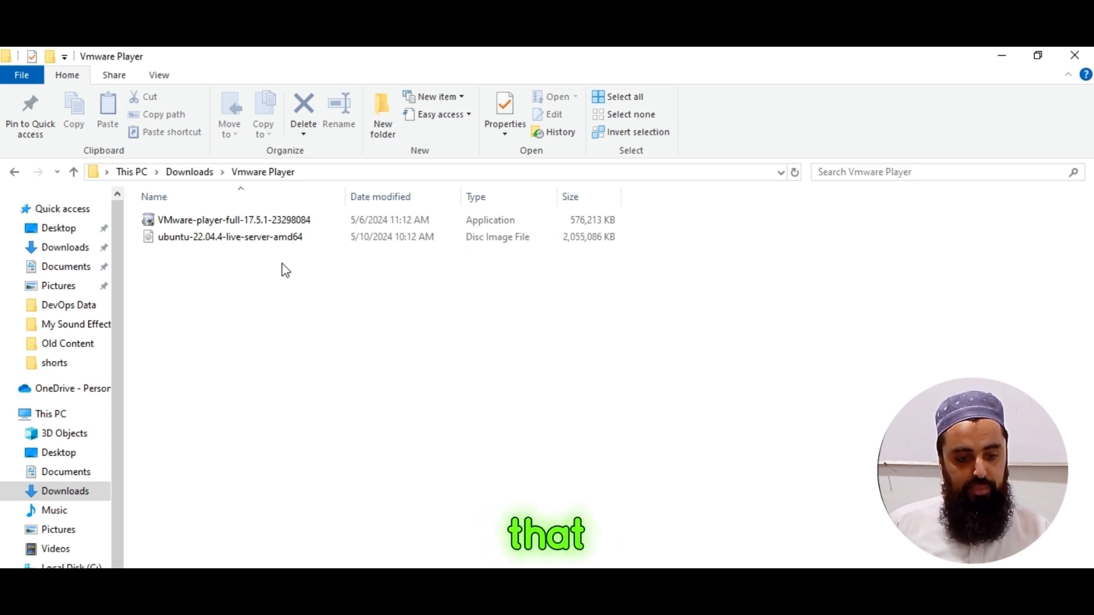
Minimize the Vmware Player folder, launch VMware Workstation 17 Player from the desktop, and move its window higher on the screen.
left_click(1000, 56)
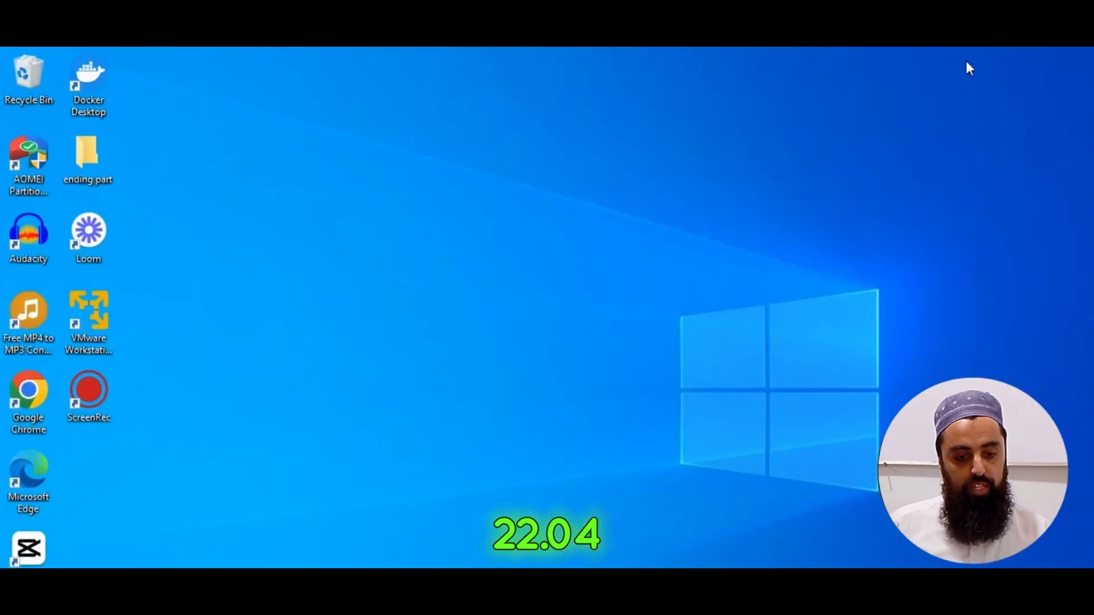
left_click(96, 324)
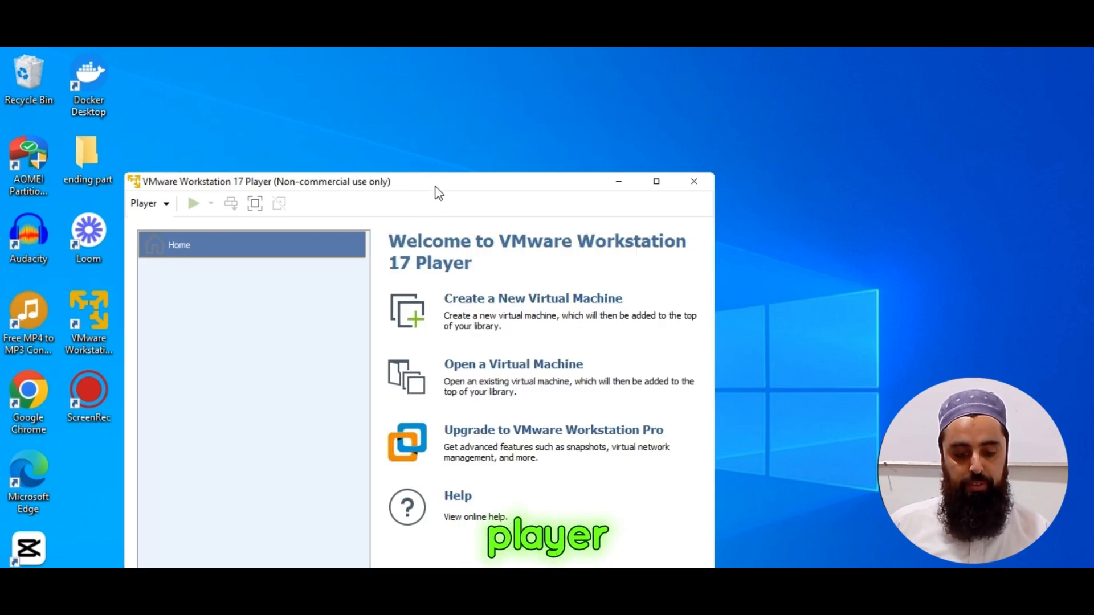
left_click_drag(439, 194, 476, 101)
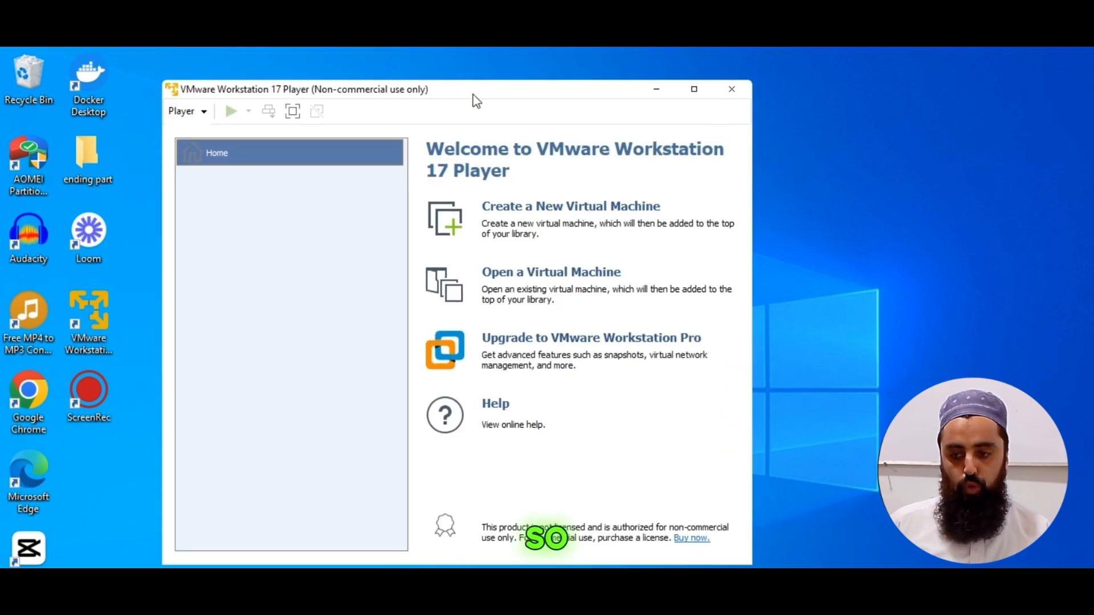
Start a new virtual machine, choose ubuntu-22.04.4-live-server-amd64 from the Vmware Player folder in Downloads as its installer image, and continue to naming.
left_click(582, 207)
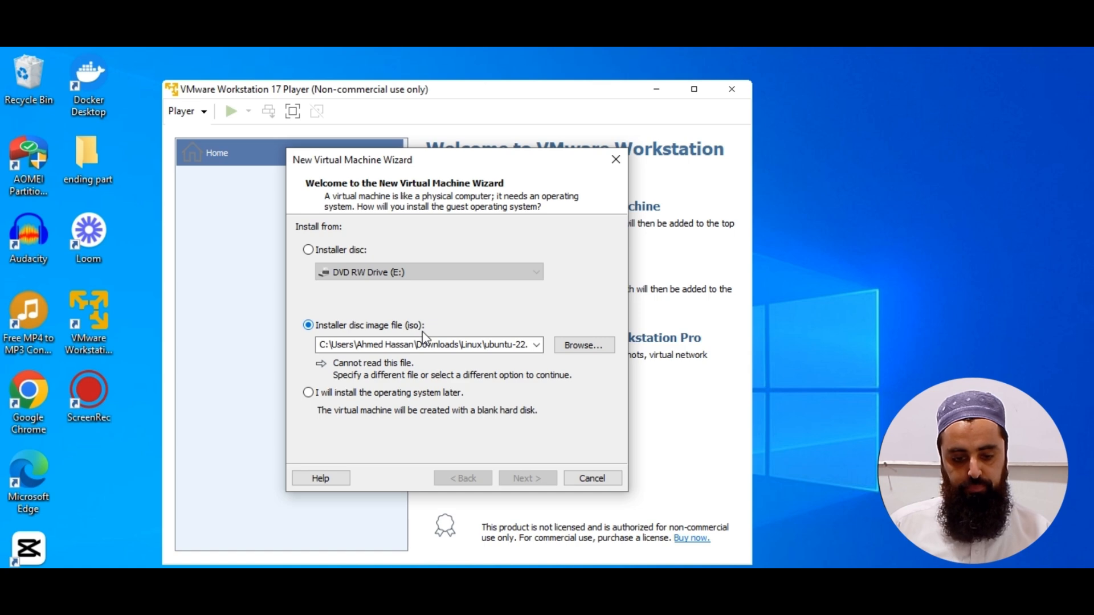
left_click(589, 345)
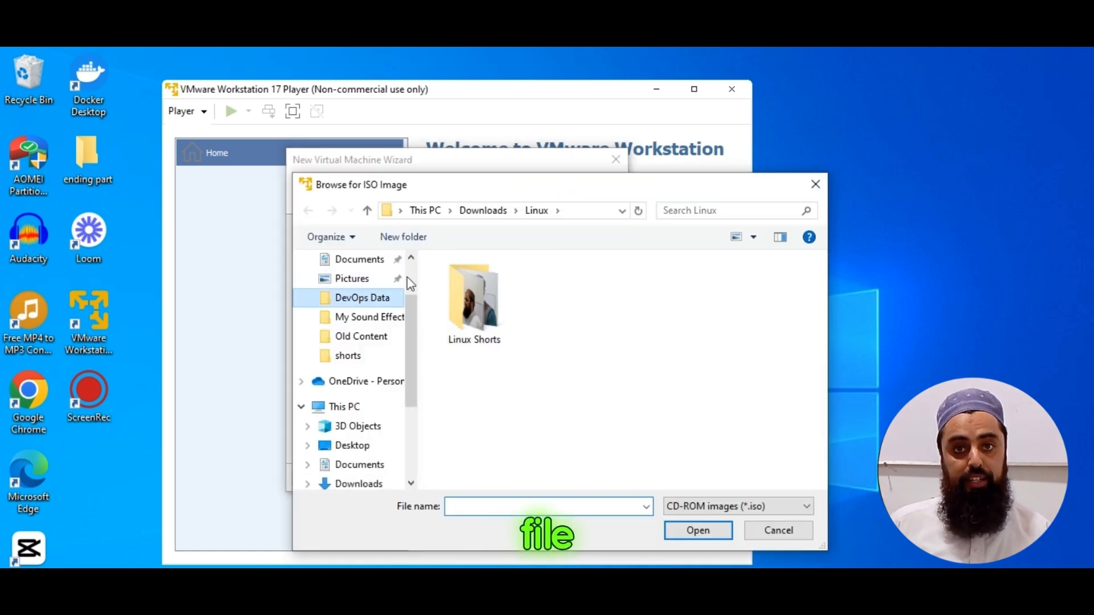
scroll(410, 282, "up", 1)
left_click(358, 310)
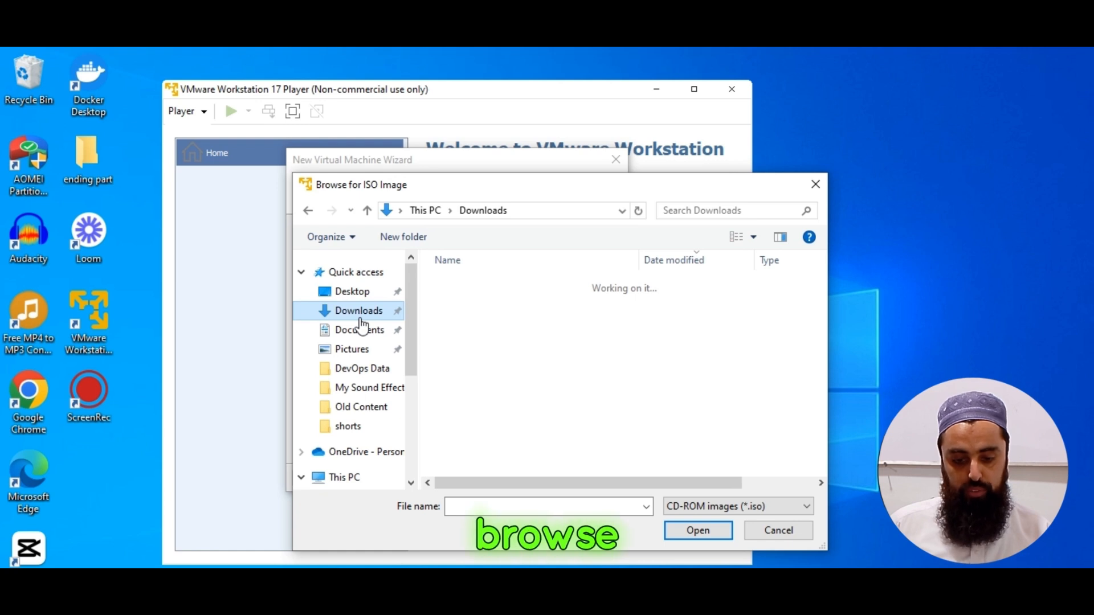
double_click(479, 322)
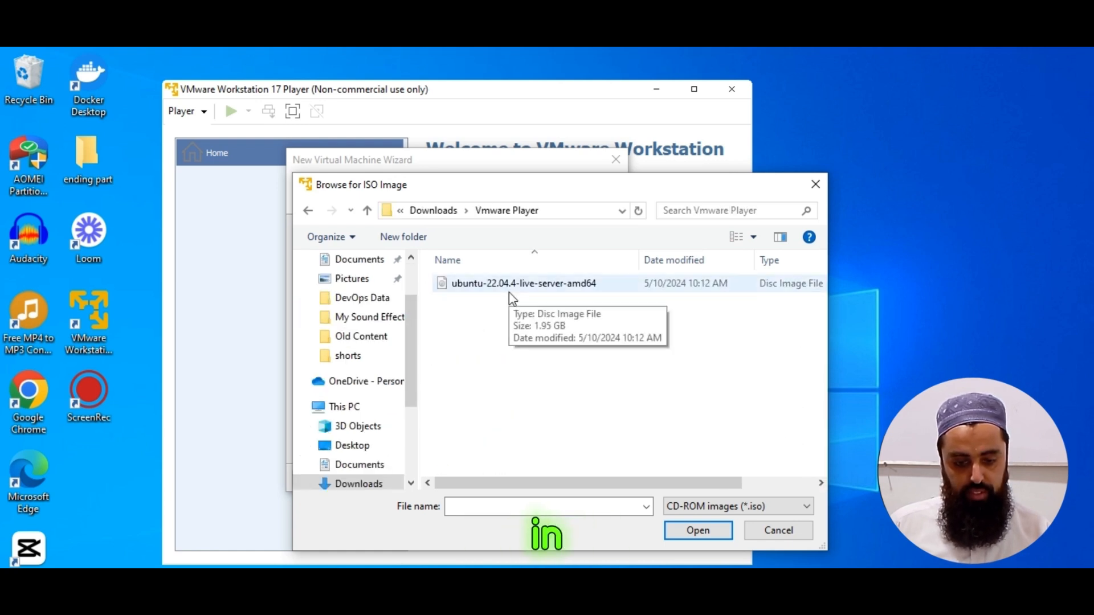
double_click(508, 291)
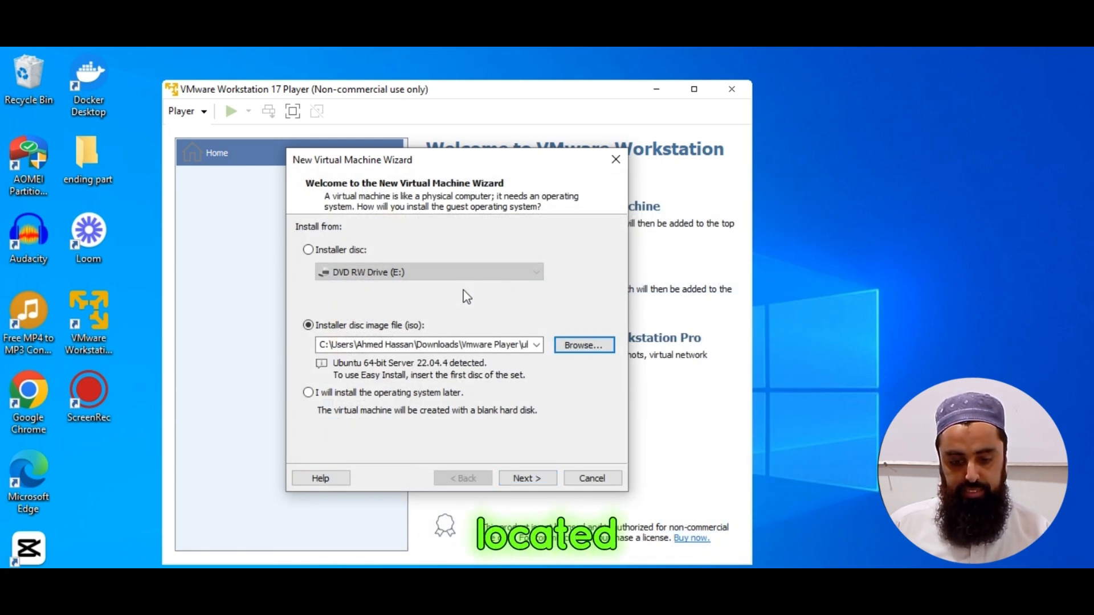
left_click(526, 479)
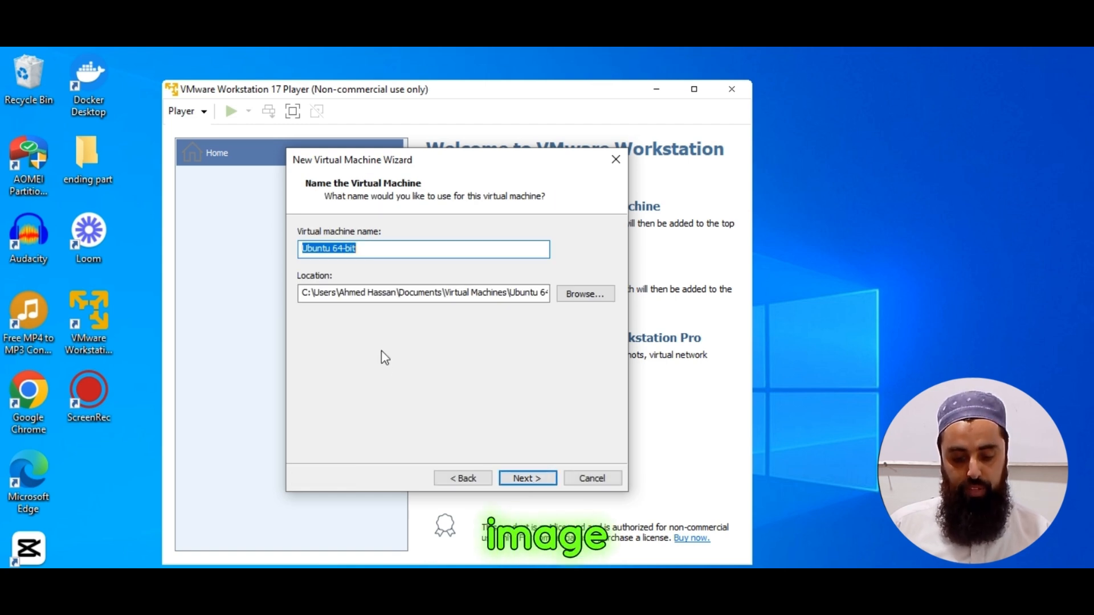
Name the new virtual machine devopsmolvi and continue to the disk capacity settings.
key("BackSpace")
type("devopsmolvi")
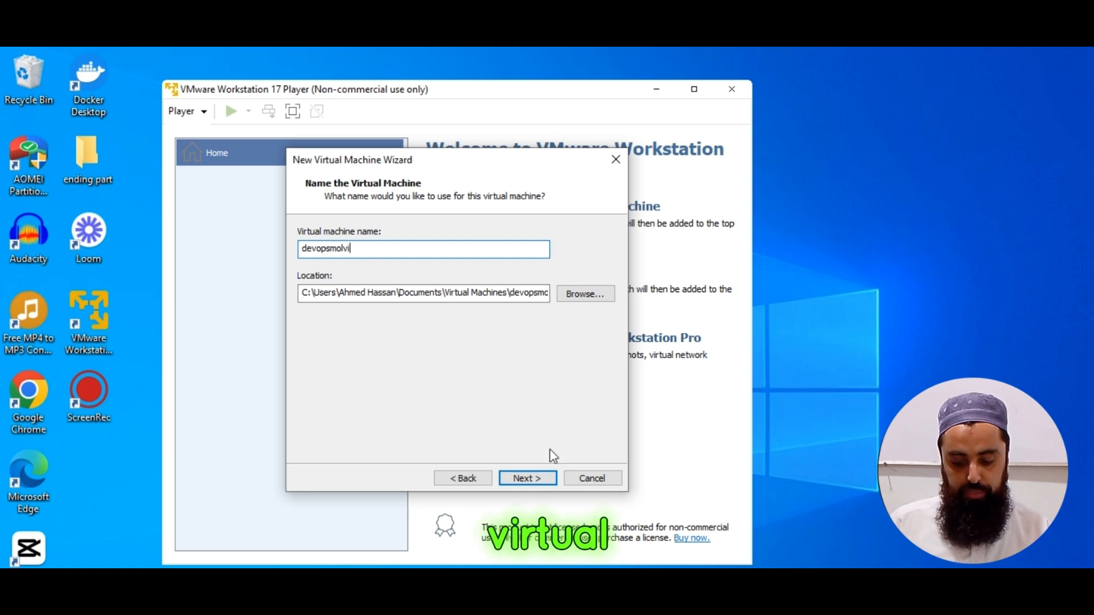
left_click(529, 480)
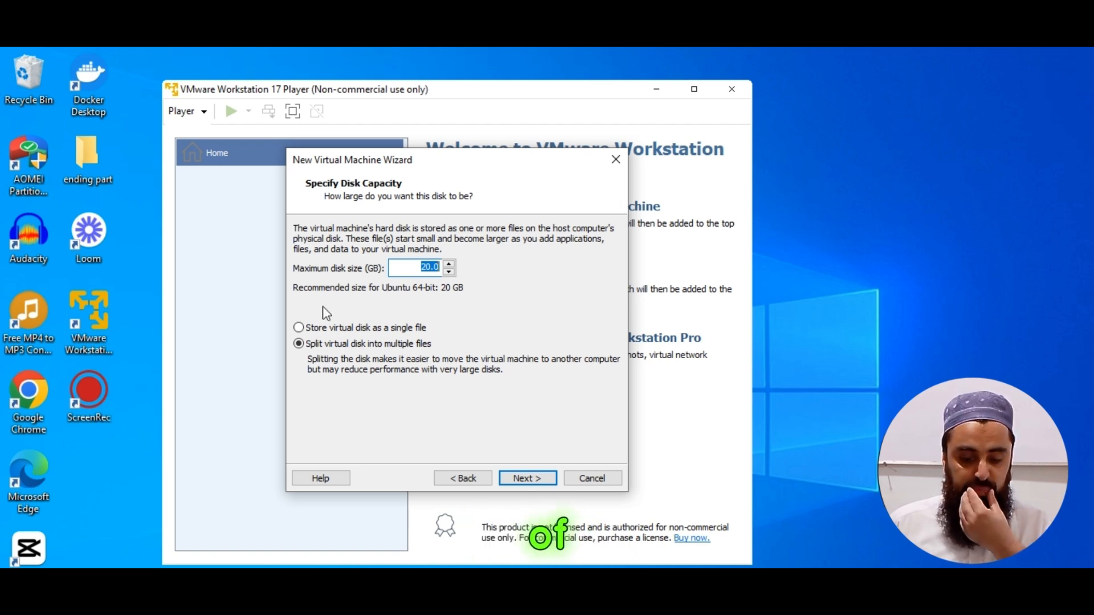
Store the virtual disk as a single file at 20 GB and create the virtual machine, powering it on after creation.
left_click(299, 328)
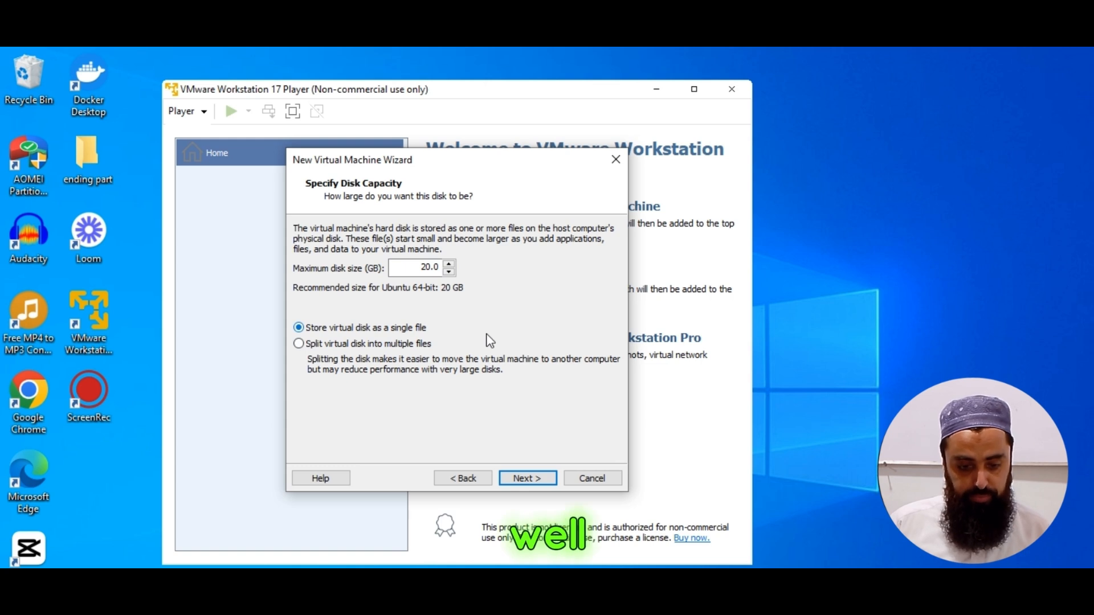
left_click(525, 482)
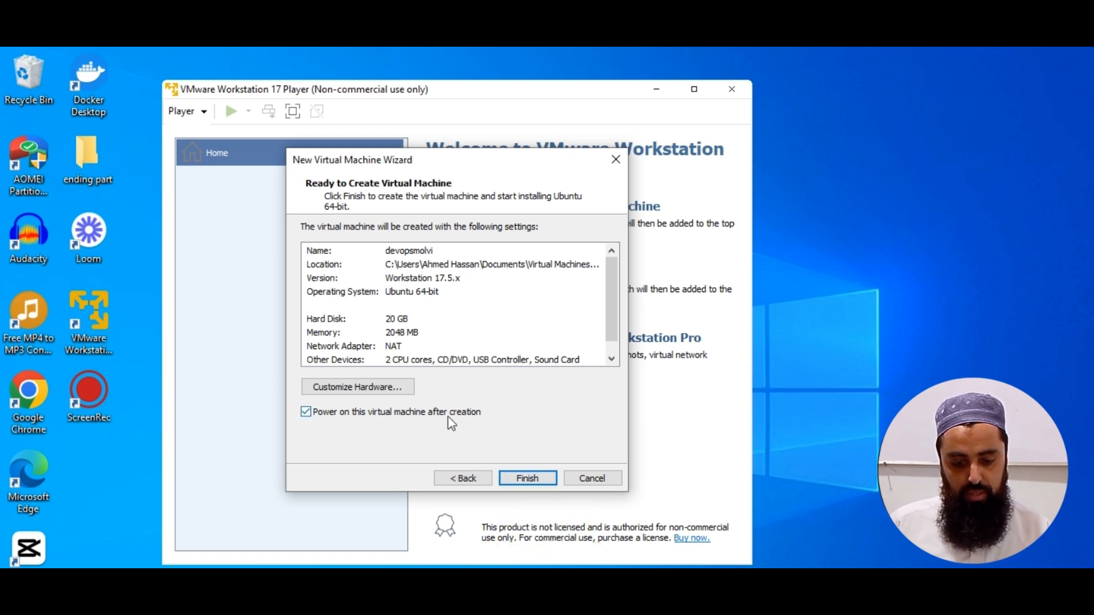
left_click(530, 478)
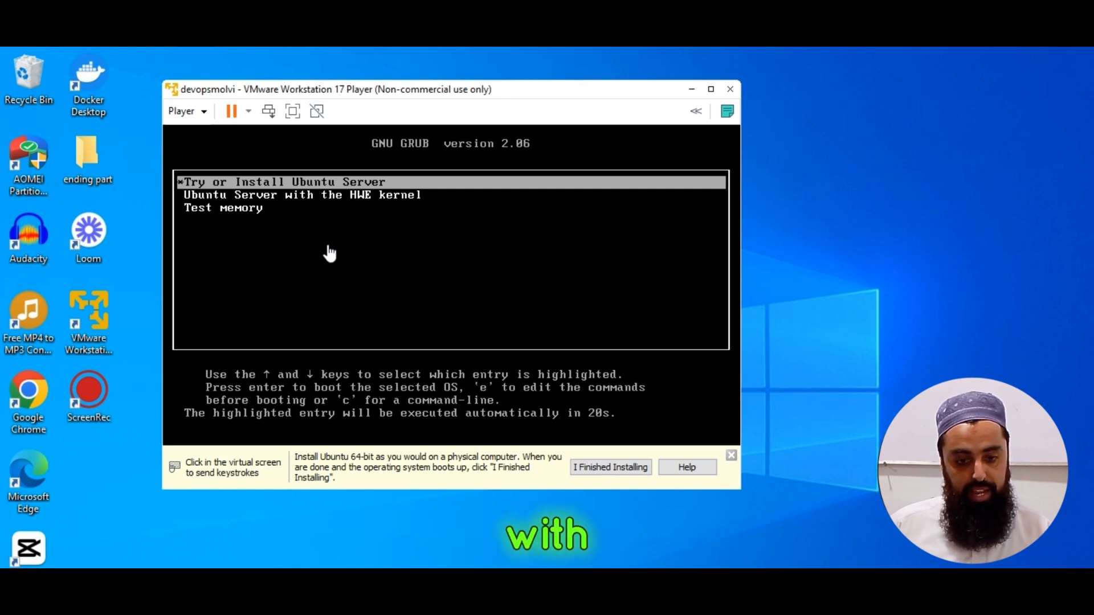
Boot the virtual machine with the Ubuntu Server with the HWE kernel entry and reposition its enlarged window to fit the desktop.
left_click(303, 198)
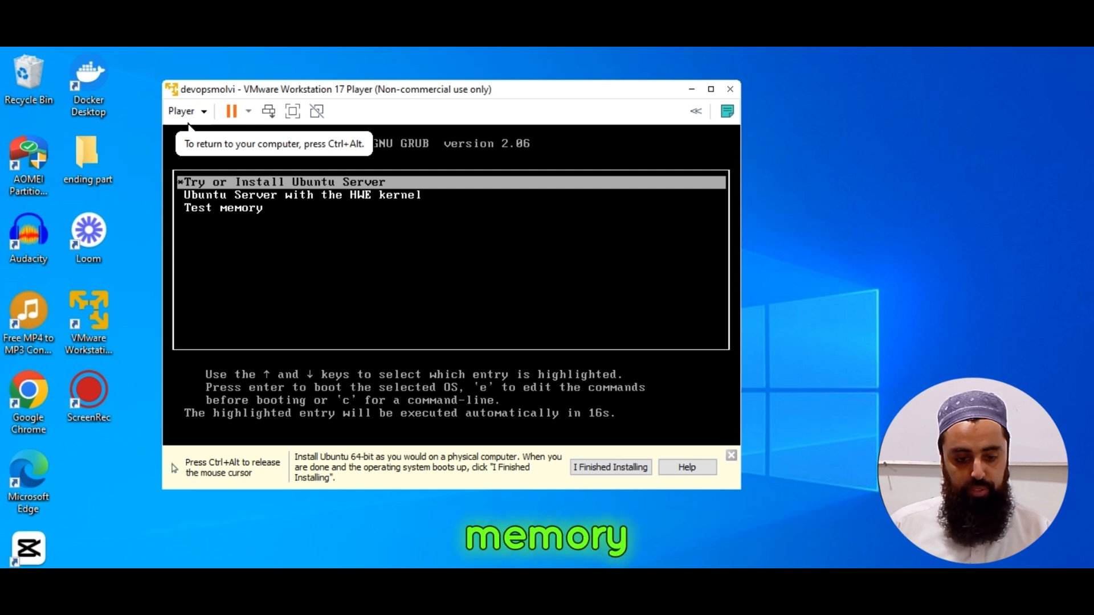
key("Down")
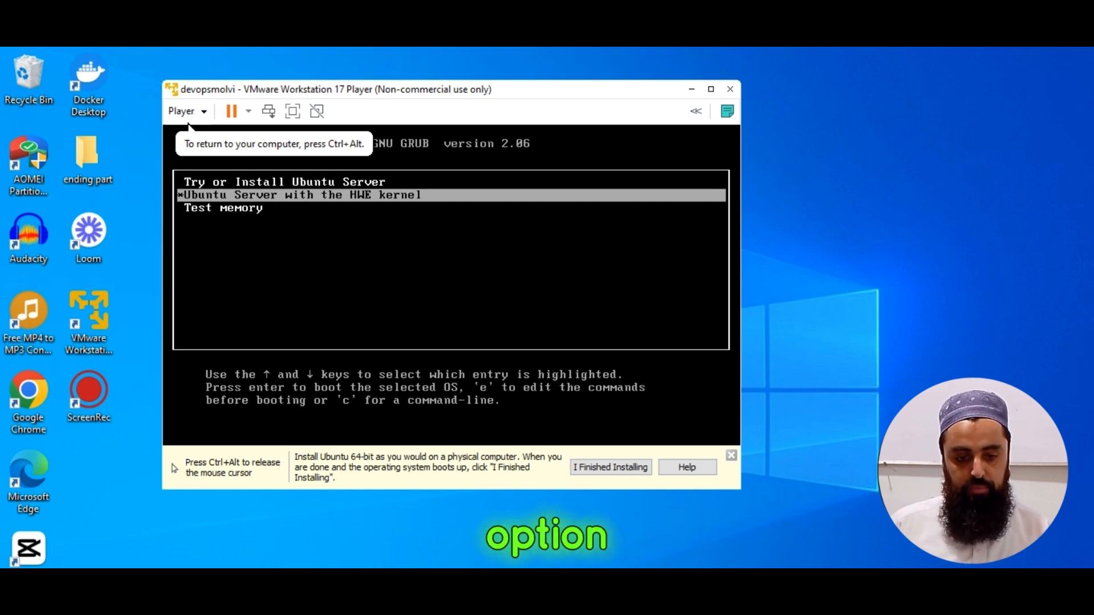
key("Return")
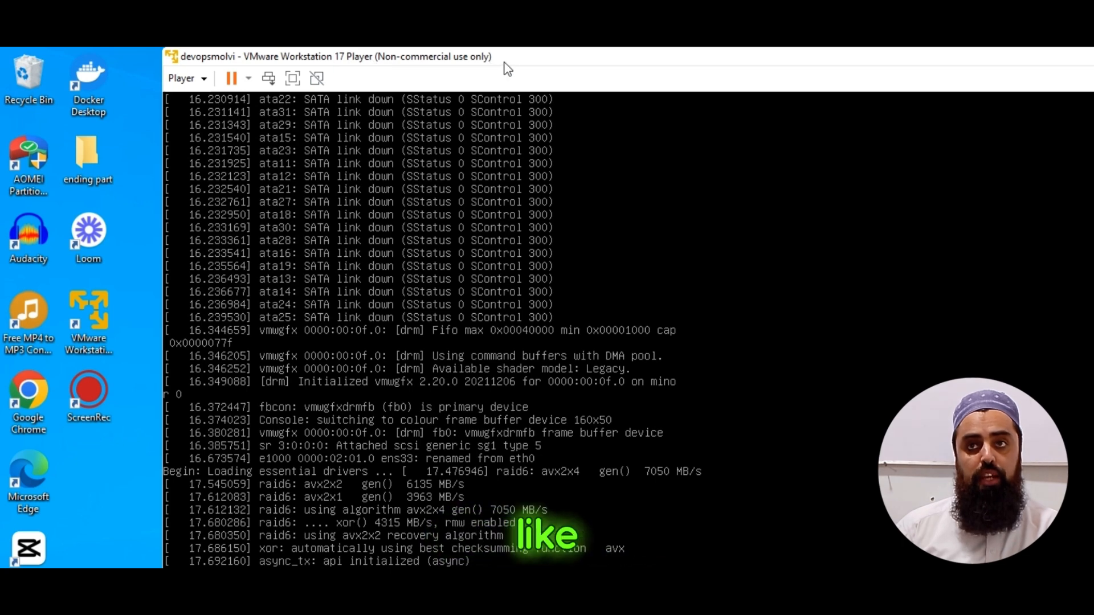
left_click_drag(374, 57, 405, 73)
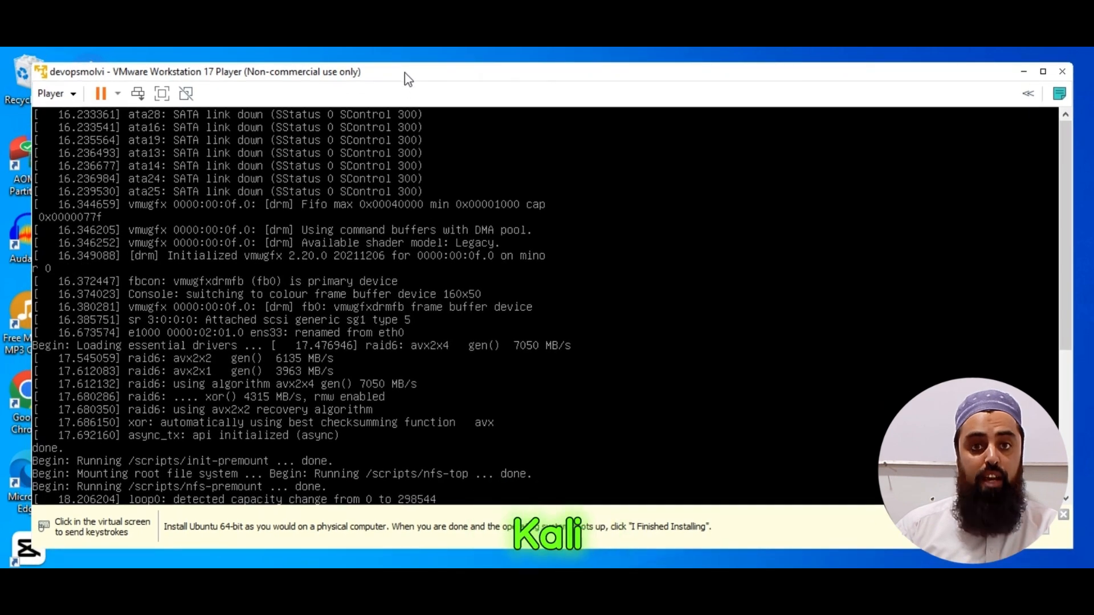
Choose English as the installer language and continue without updating the installer.
left_click_drag(1068, 249, 1066, 452)
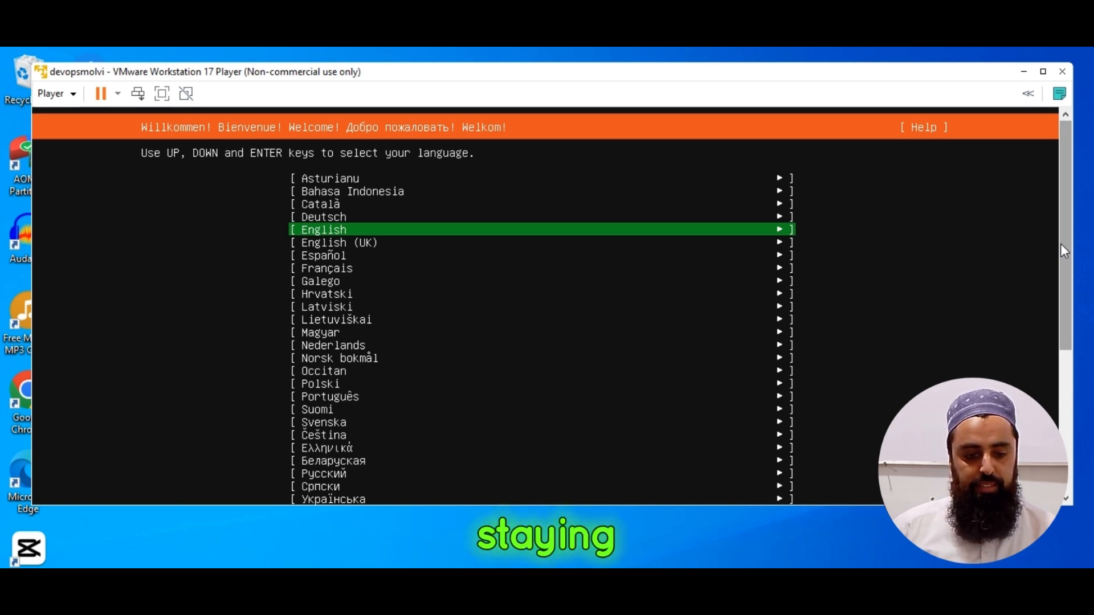
key("Return")
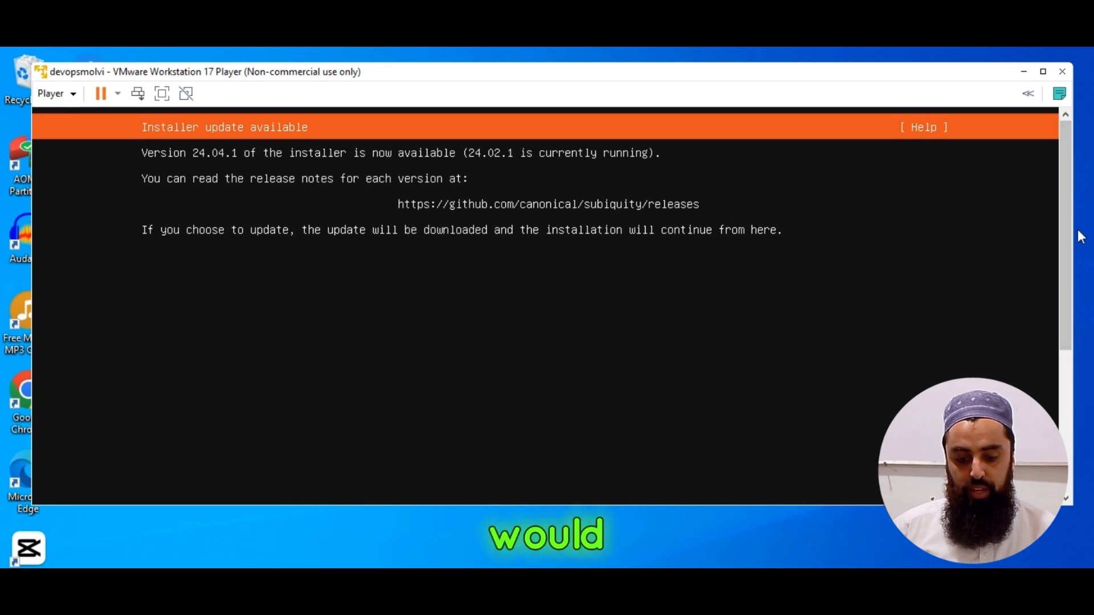
left_click_drag(1070, 245, 1065, 422)
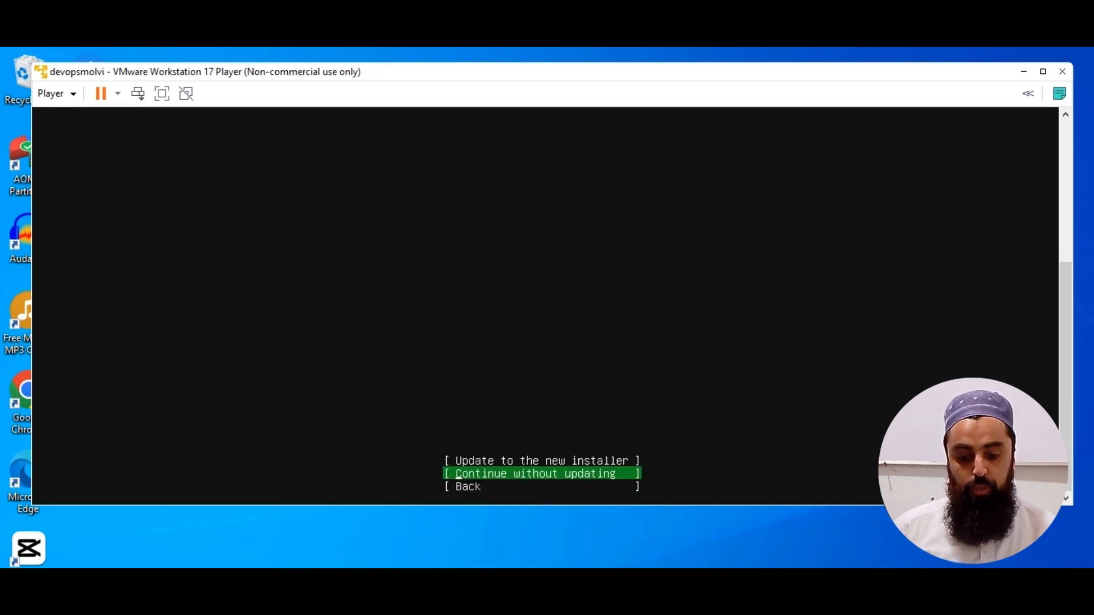
key("Return")
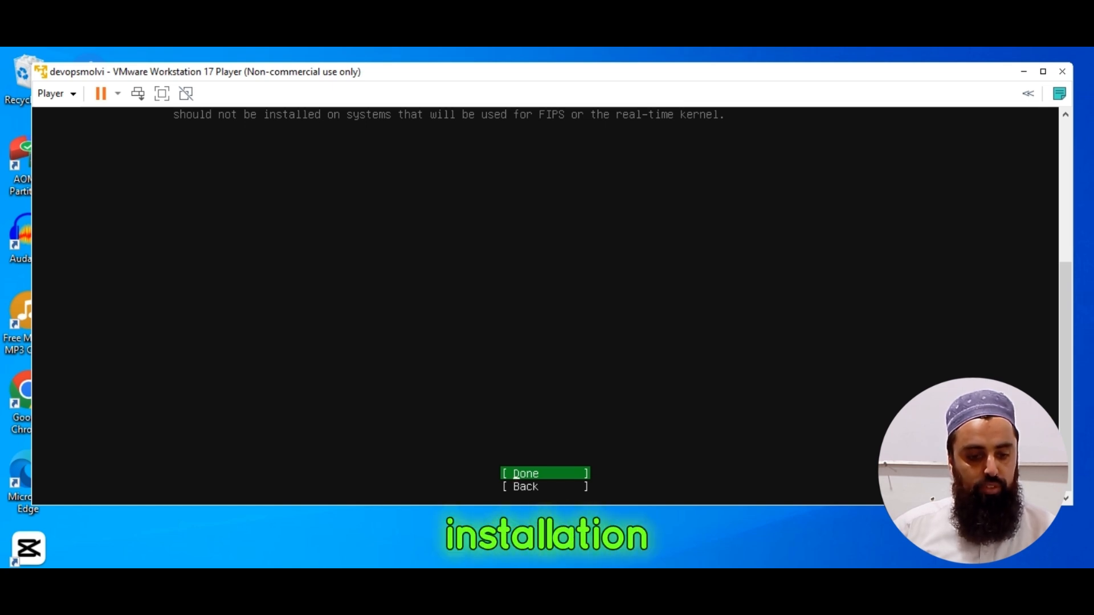
Review the install types, keep Ubuntu Server as the base without third-party drivers, and continue.
left_click_drag(1064, 297, 1064, 156)
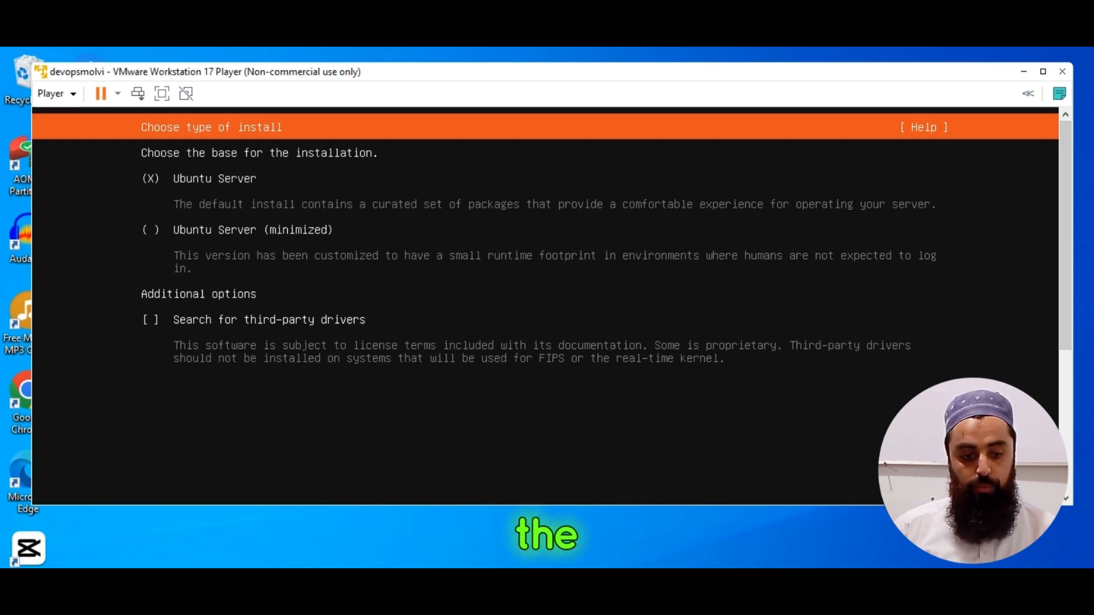
key("Tab")
key("Tab")
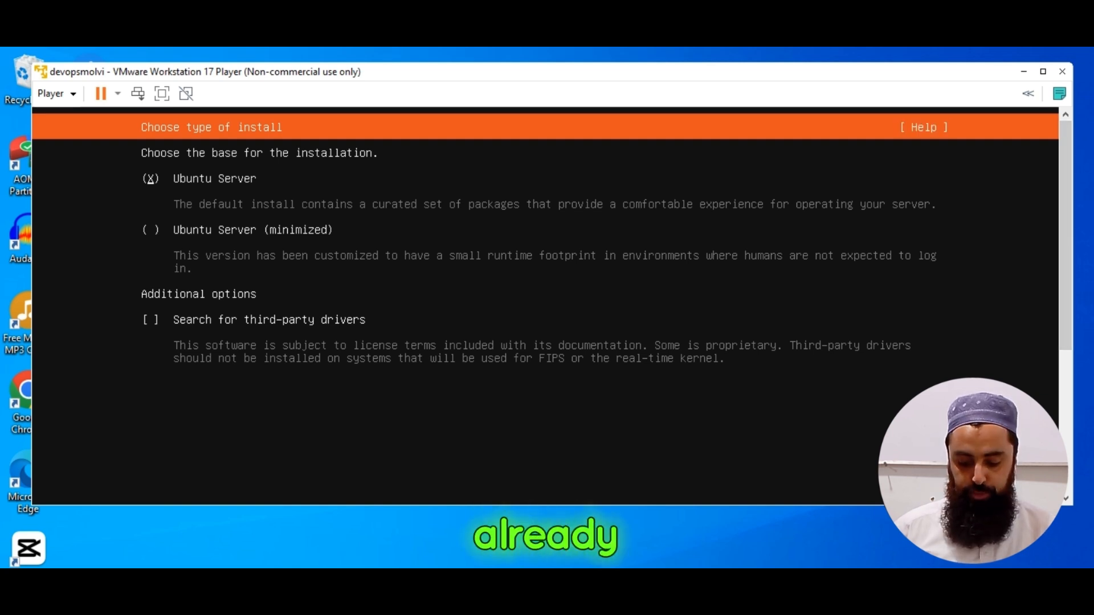
key("Down")
key("Down")
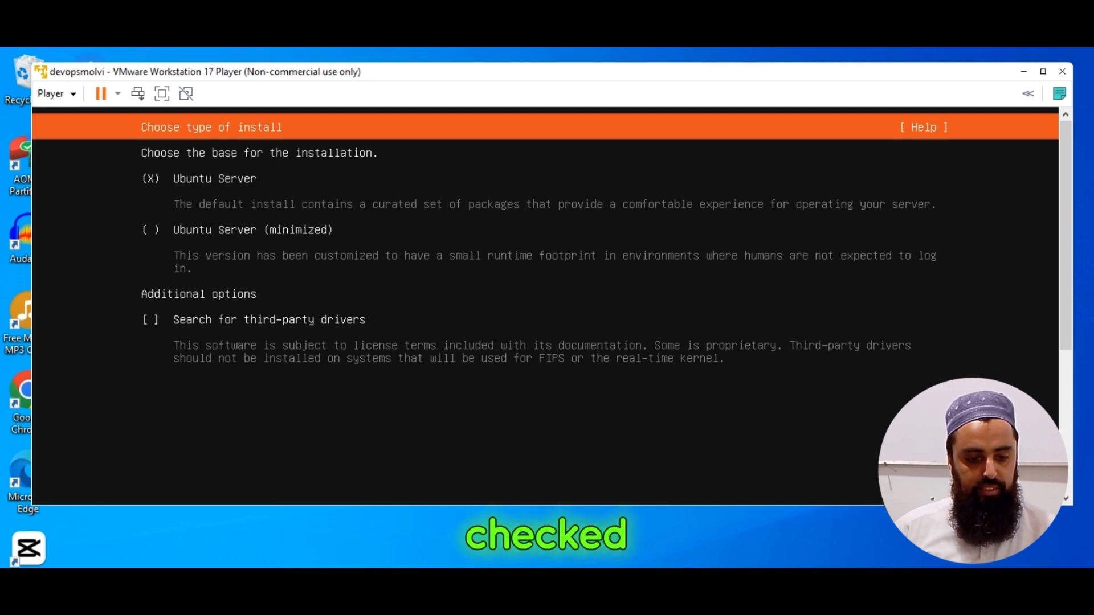
left_click_drag(1064, 261, 1071, 425)
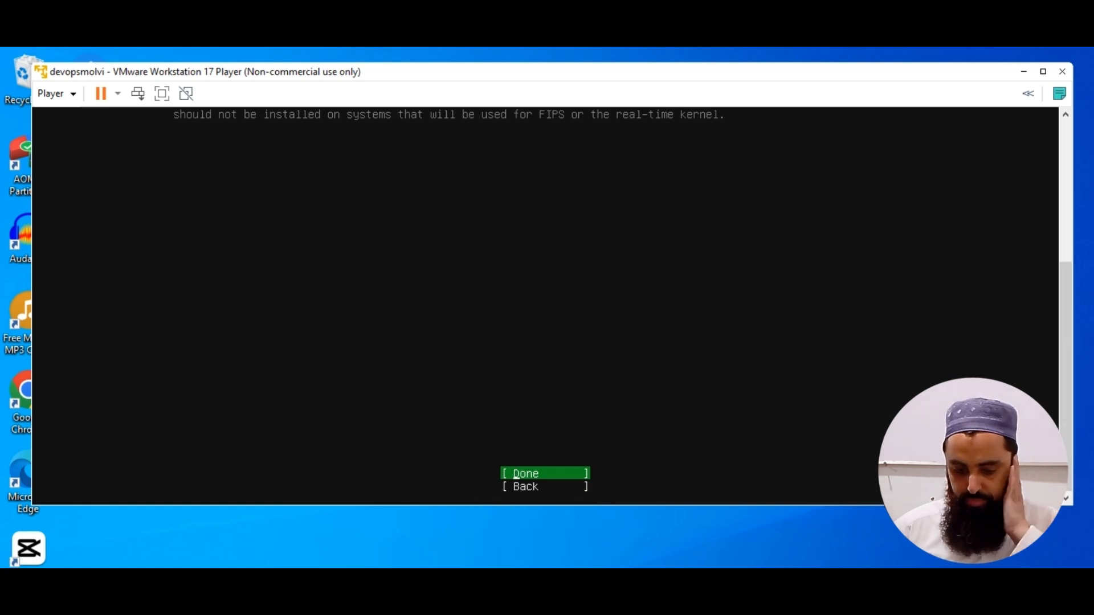
key("Return")
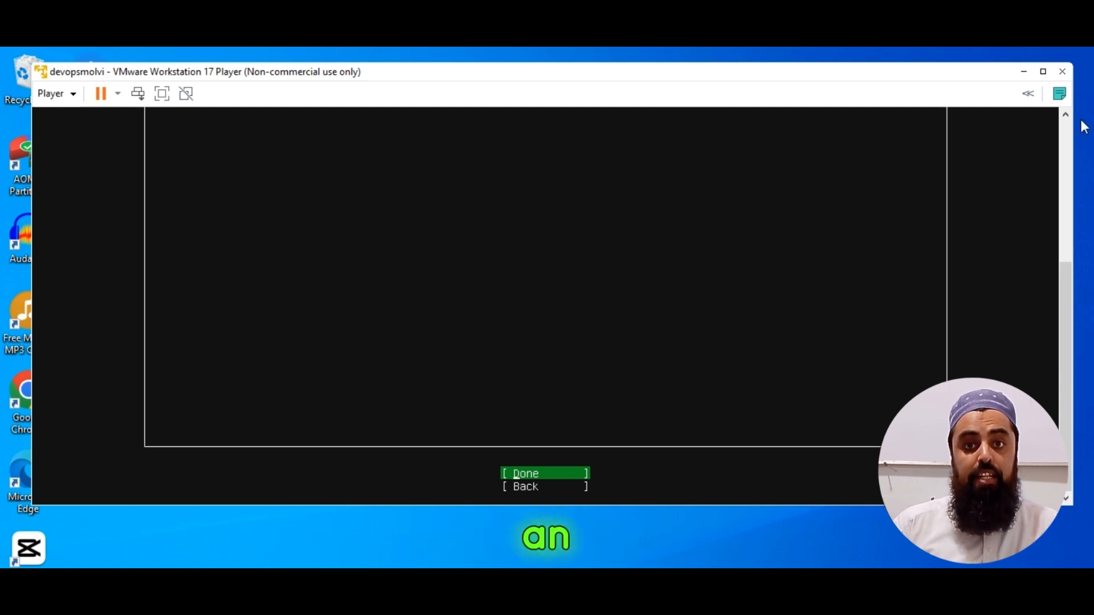
Accept the guided storage layout using the entire /dev/sda disk as an unencrypted LVM group.
left_click(1067, 157)
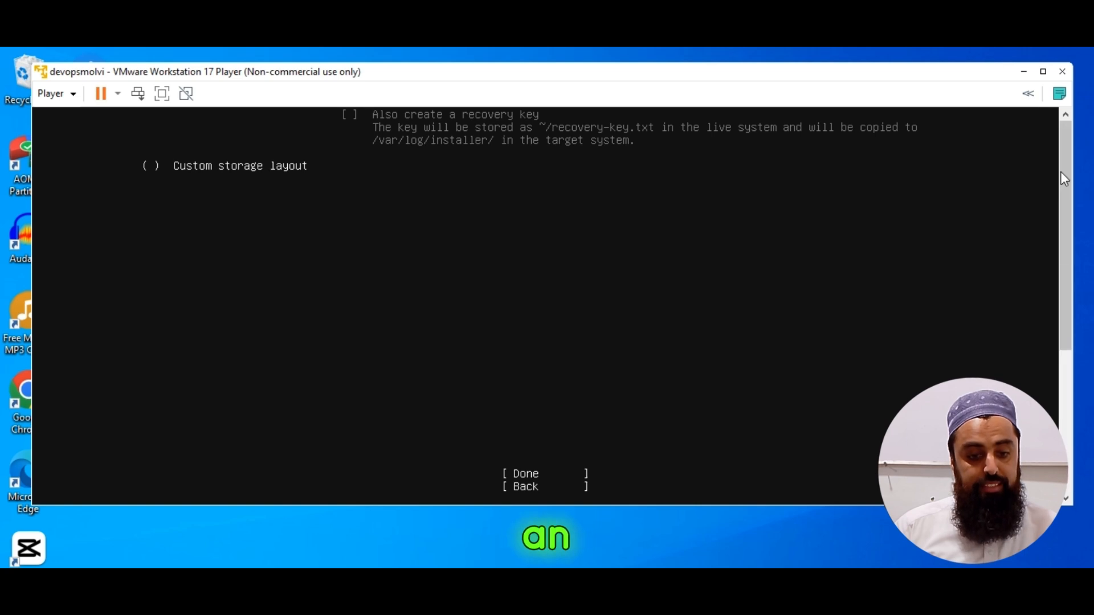
scroll(1060, 172, "up", 3)
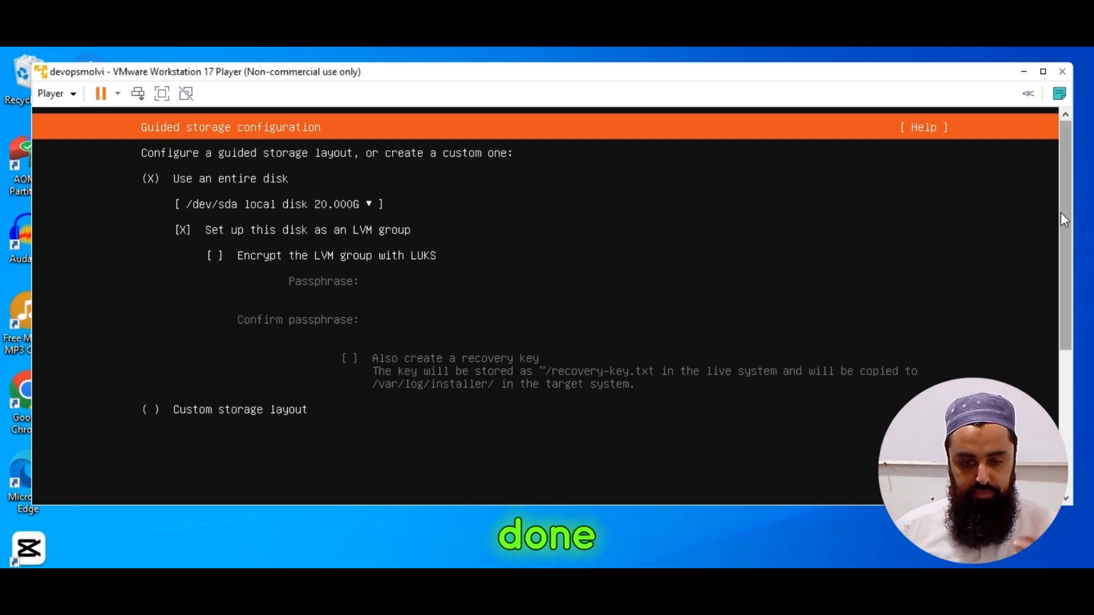
left_click_drag(1062, 217, 1071, 385)
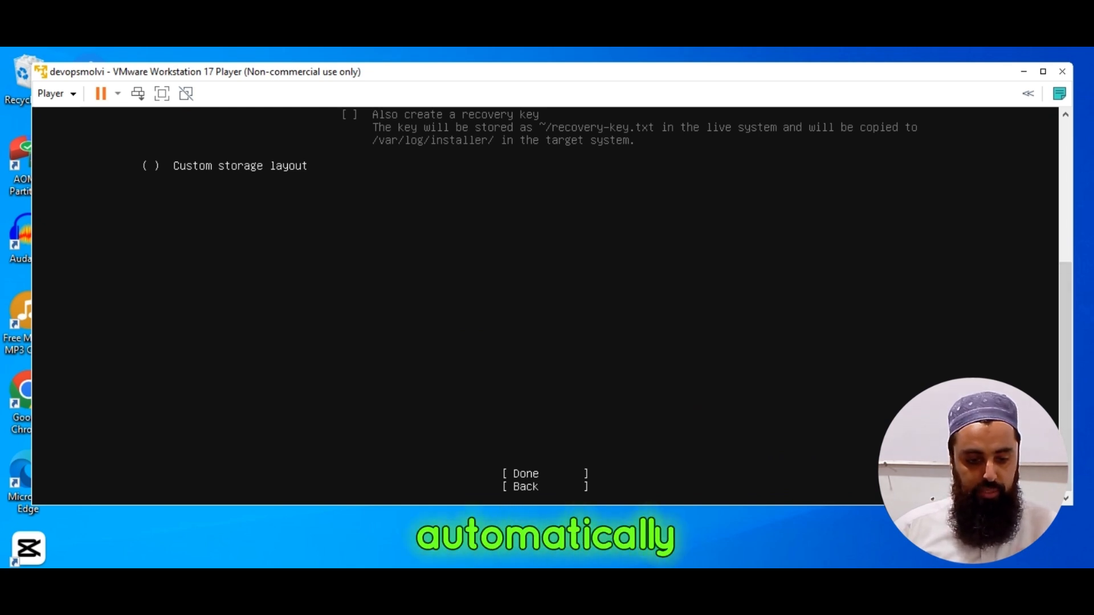
key("Down")
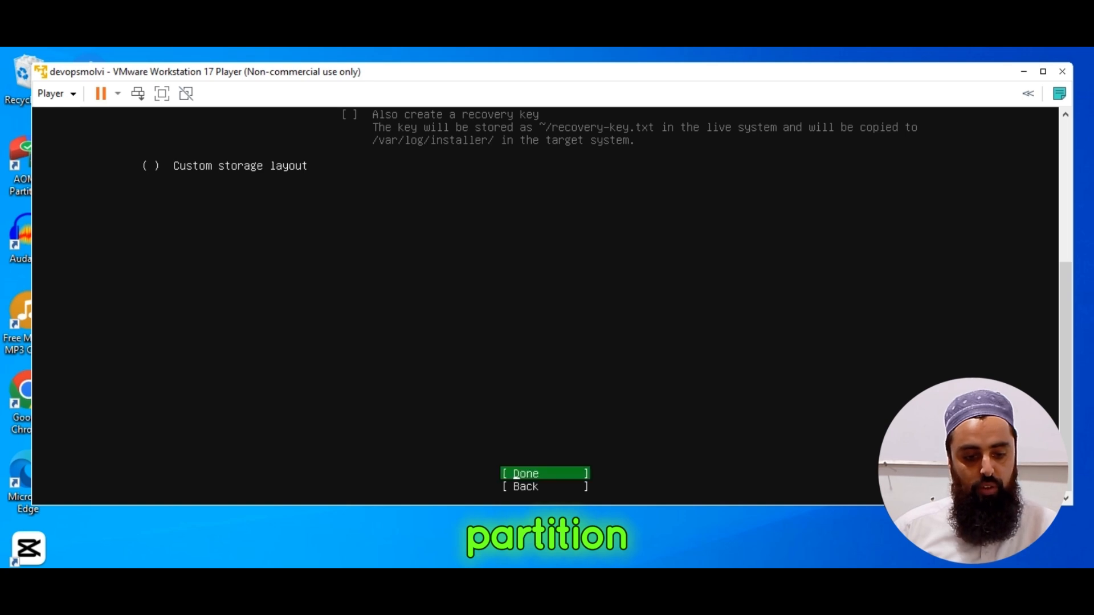
key("Return")
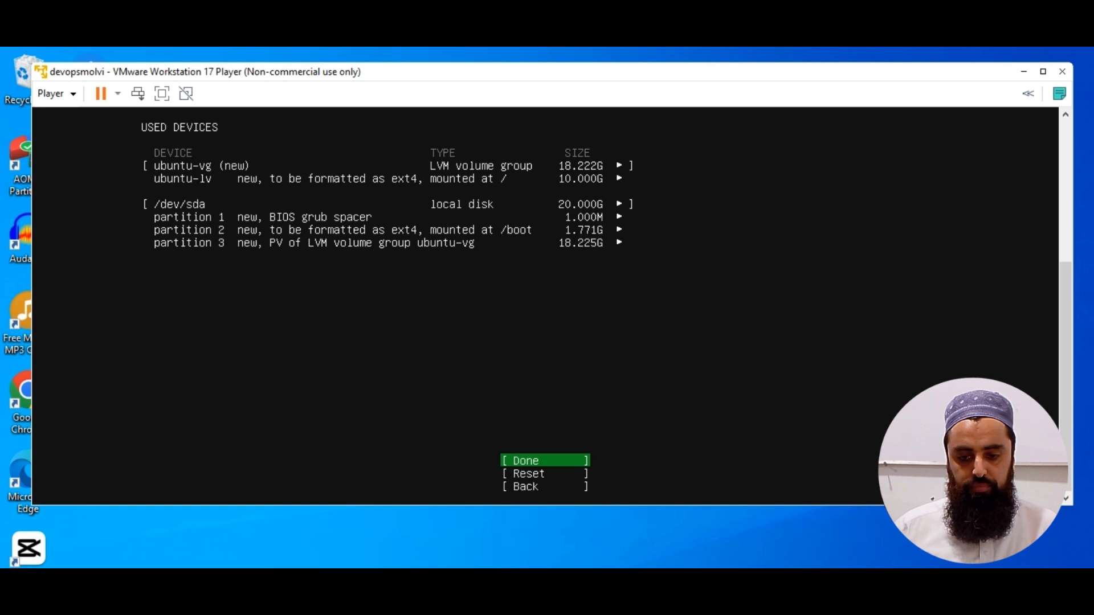
Accept the storage summary and confirm the destructive formatting of the disk to begin the installation.
key("Return")
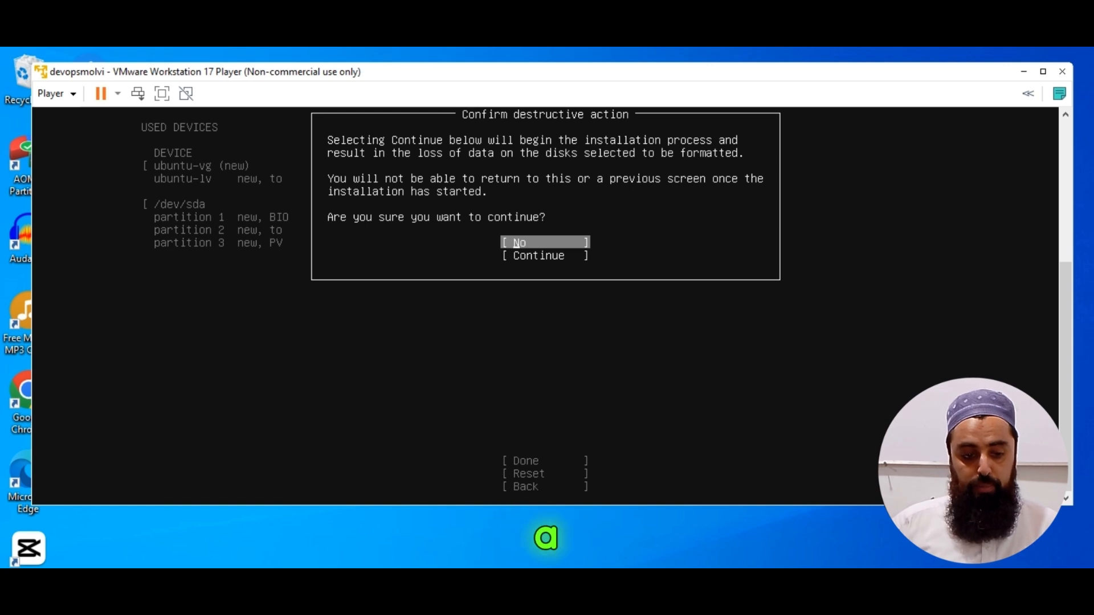
key("Down")
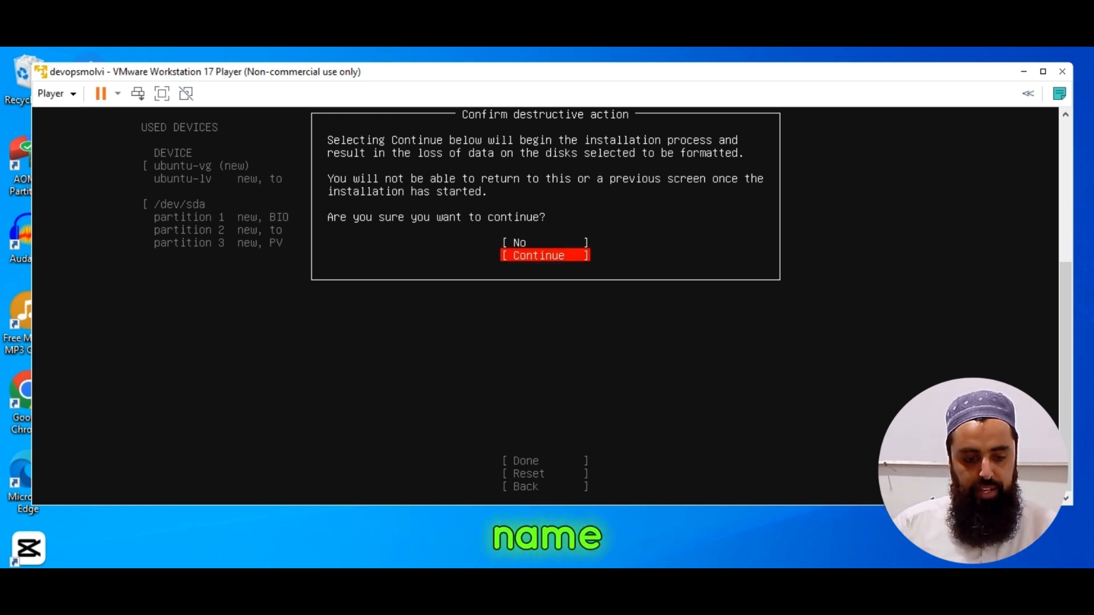
key("Return")
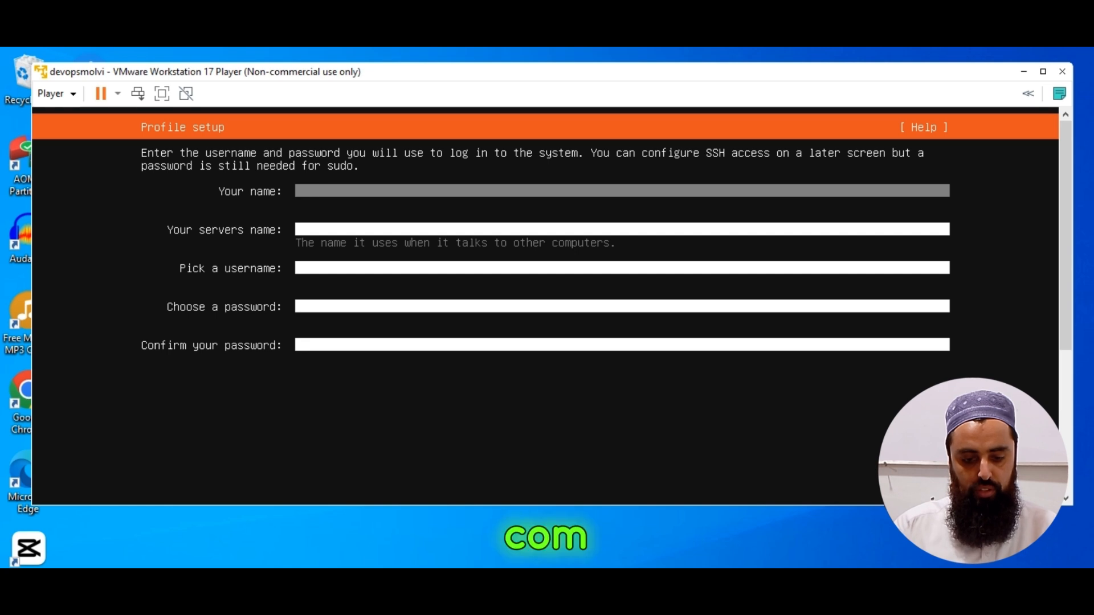
Fill in the profile setup with DevOpsMolvi as the name and devopsmolvicom as the server's name.
type("DevOps")
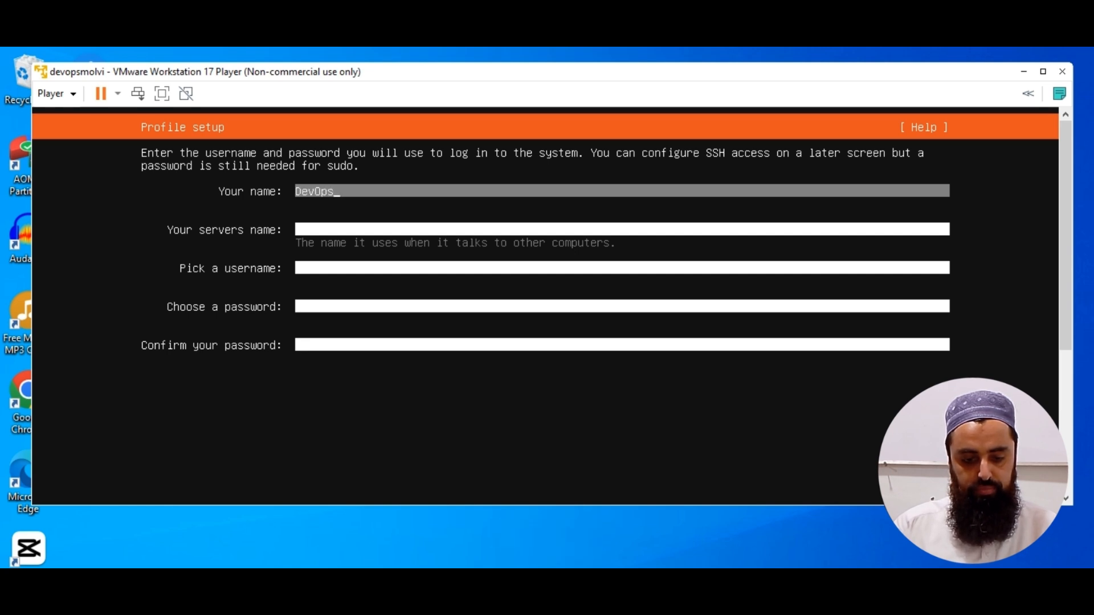
type("Molvi")
key("Tab")
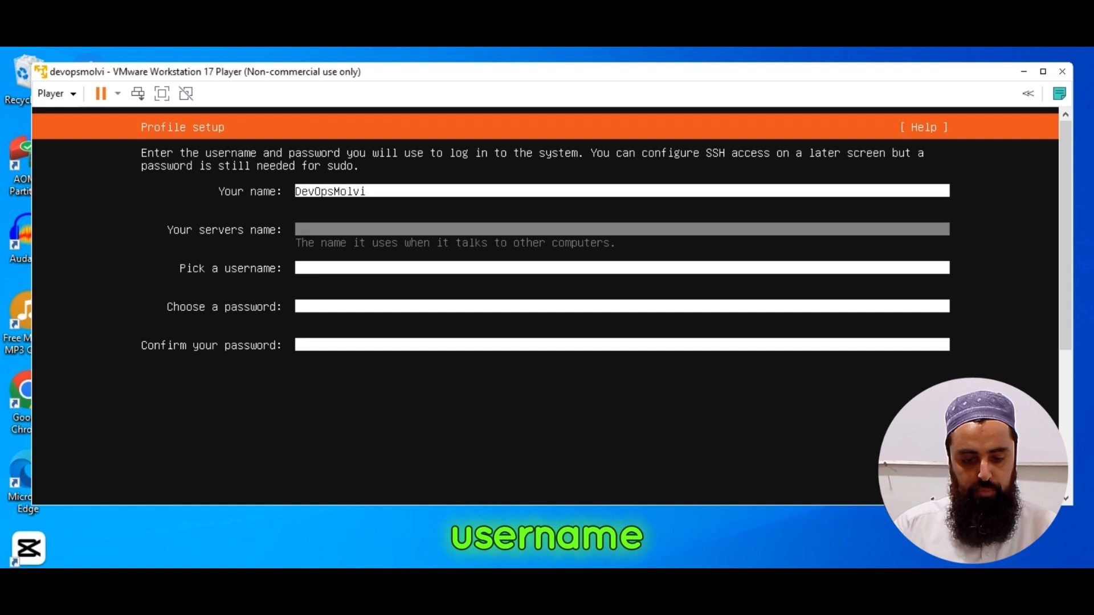
type("devops")
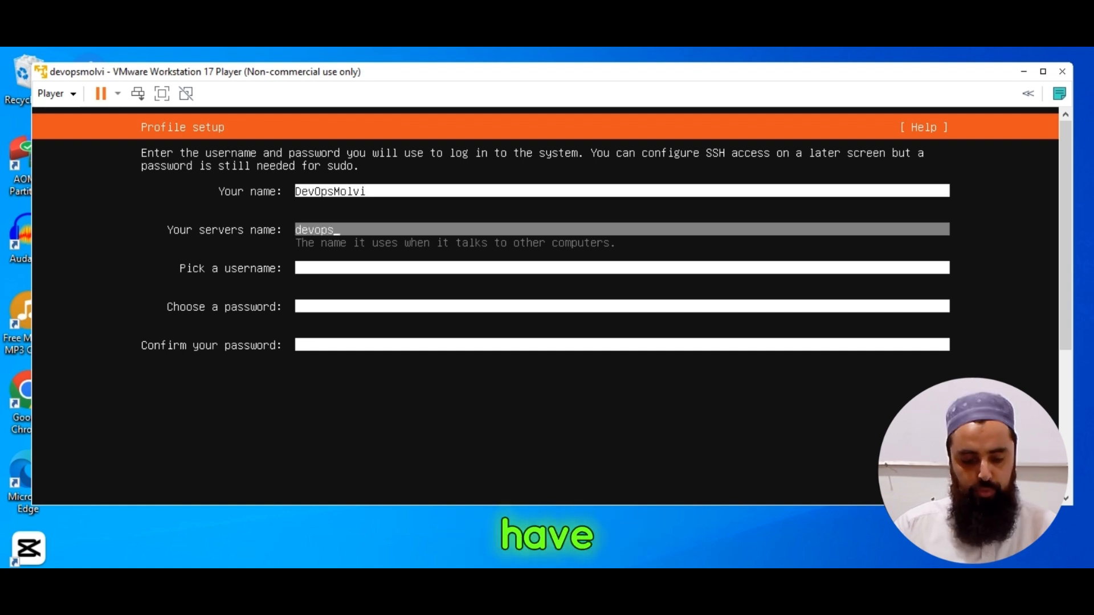
type("molvicom")
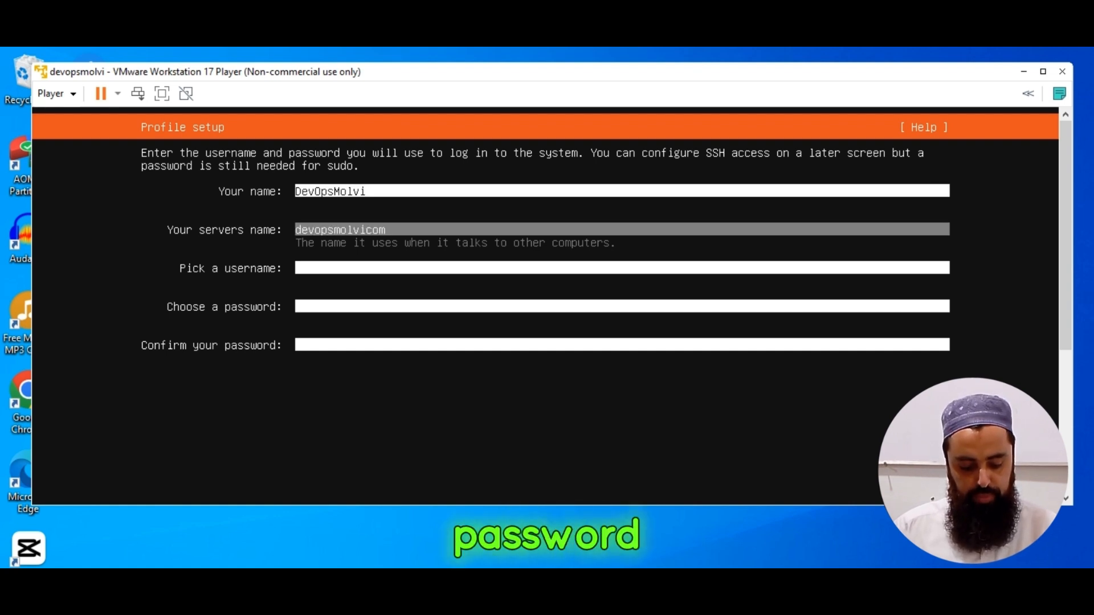
key("Tab")
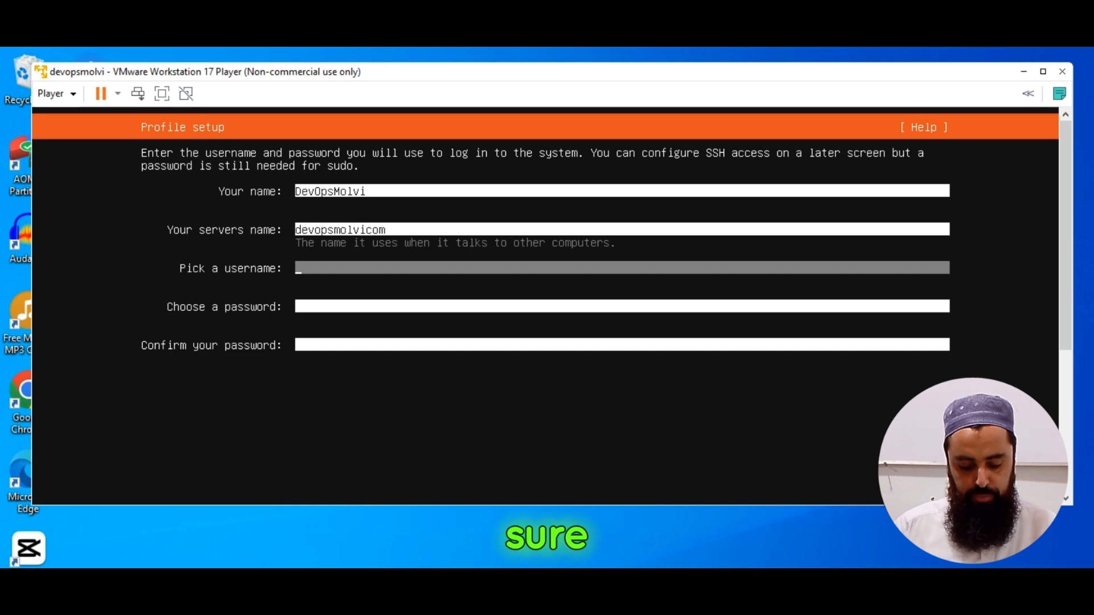
Set the profile's username to devopsmolvi.
type("d")
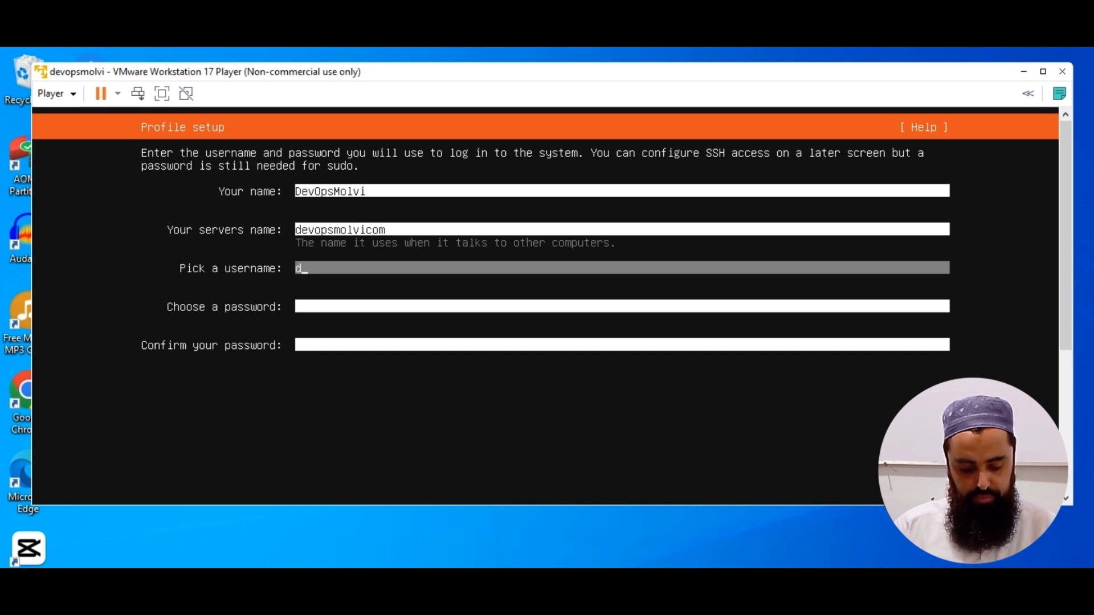
type("evopsmolv")
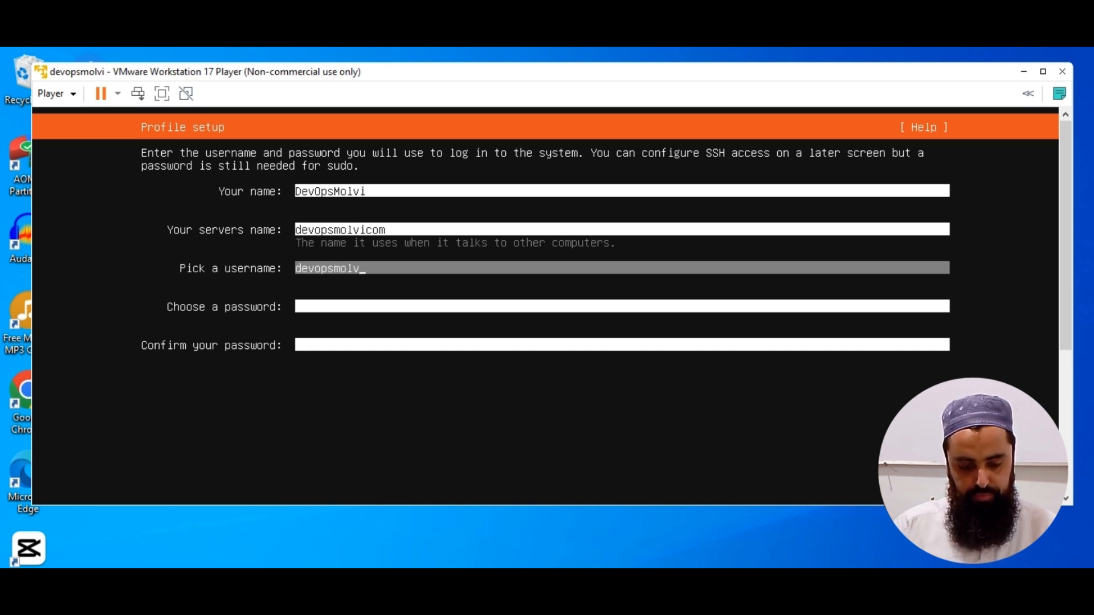
type("i")
key("Tab")
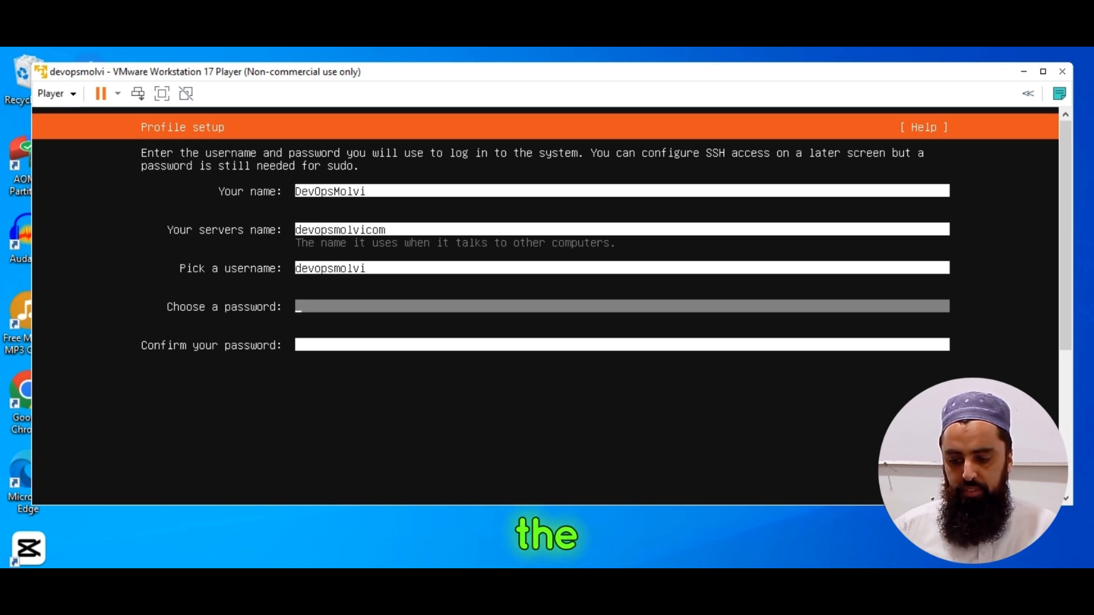
Enter and confirm the account password, then submit the profile setup.
type("****")
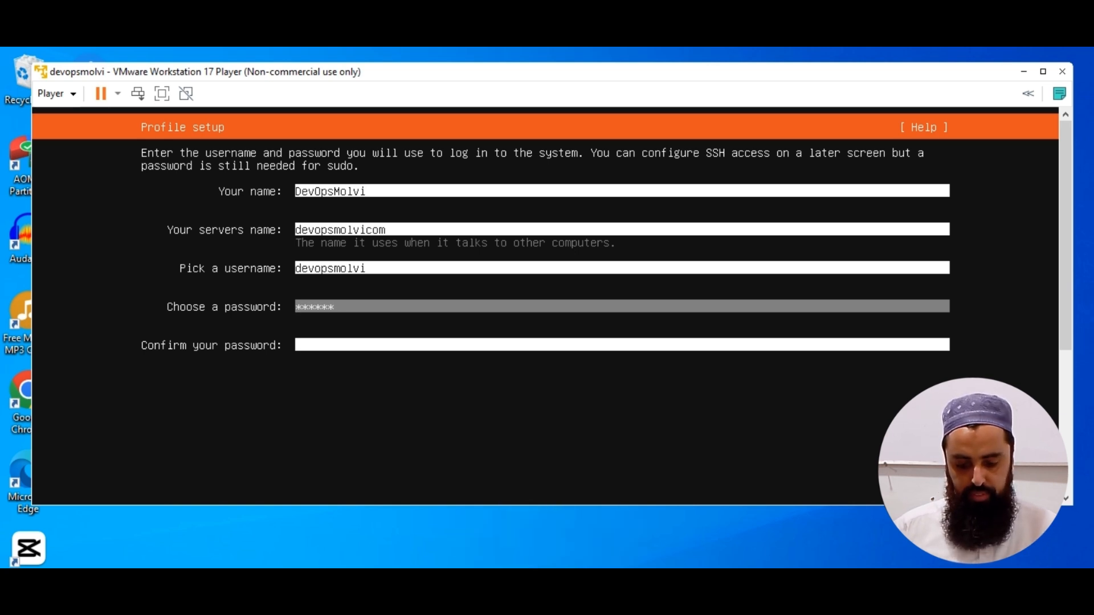
type("*")
key("Tab")
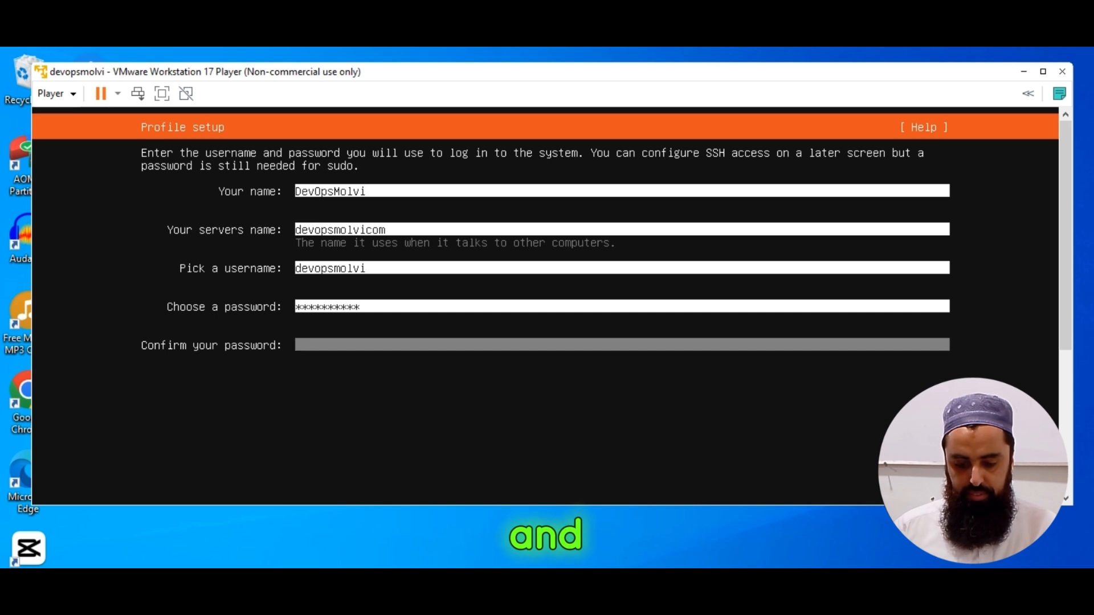
type("***********")
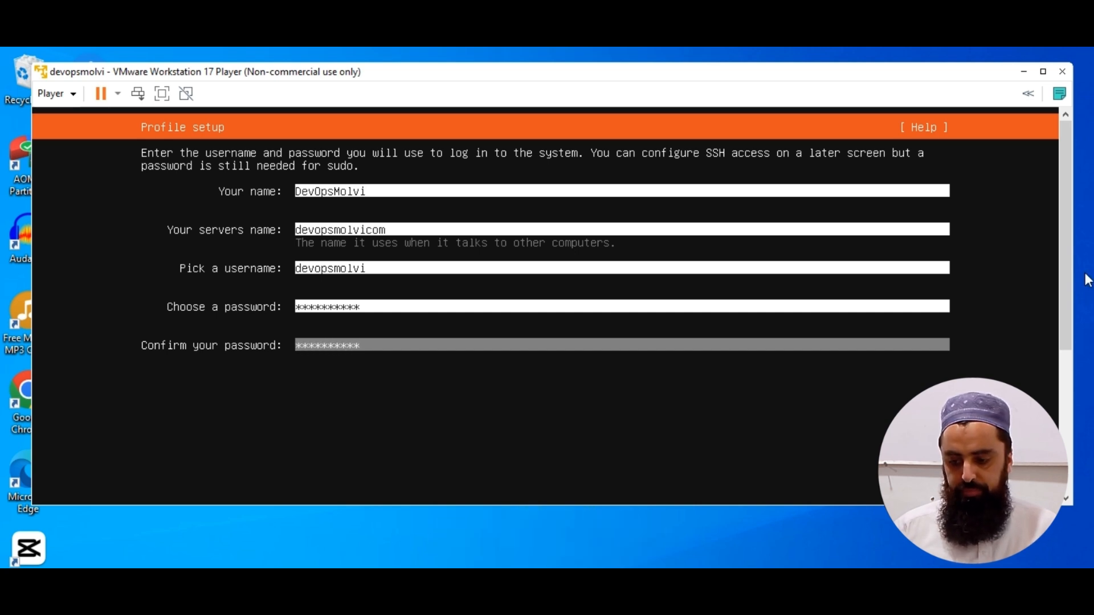
left_click_drag(1067, 274, 1069, 416)
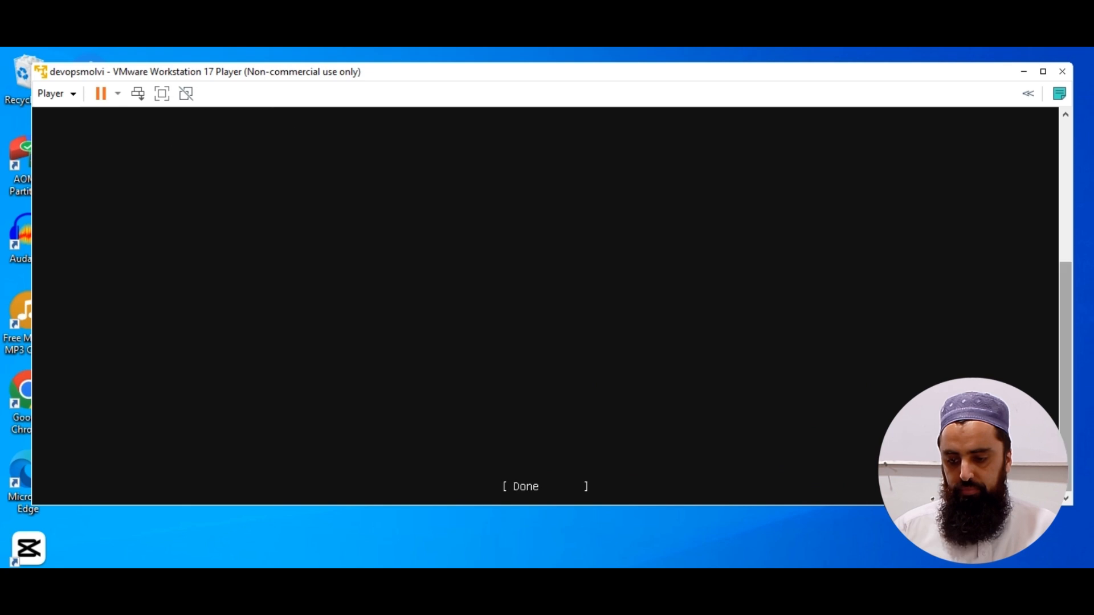
key("Tab")
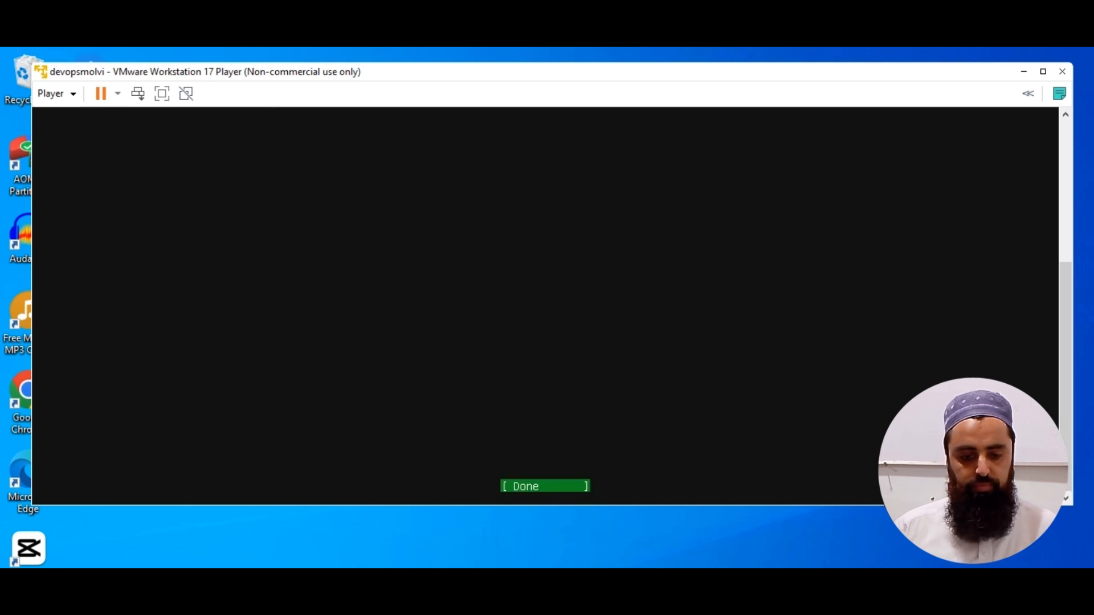
key("Return")
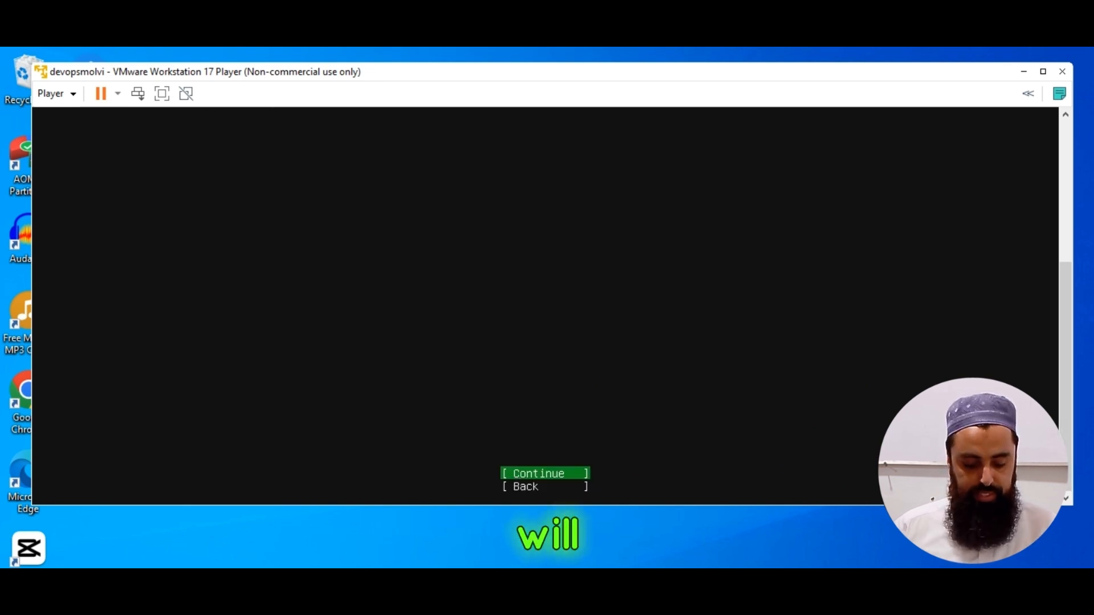
Continue to the SSH setup, enable installation of the OpenSSH server without importing an SSH identity, and proceed.
left_click(516, 475)
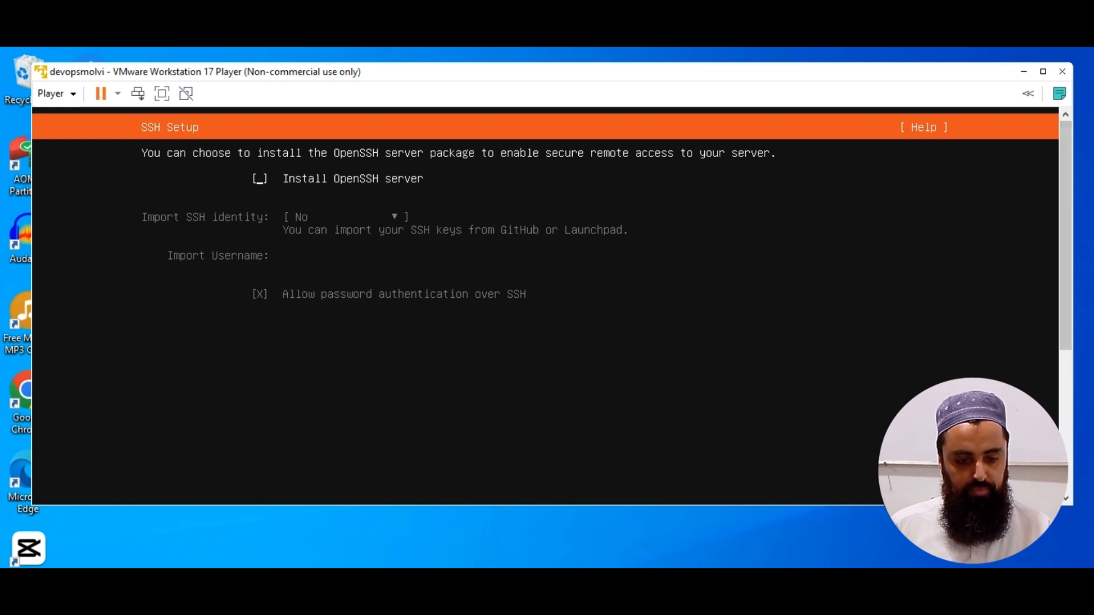
key("space")
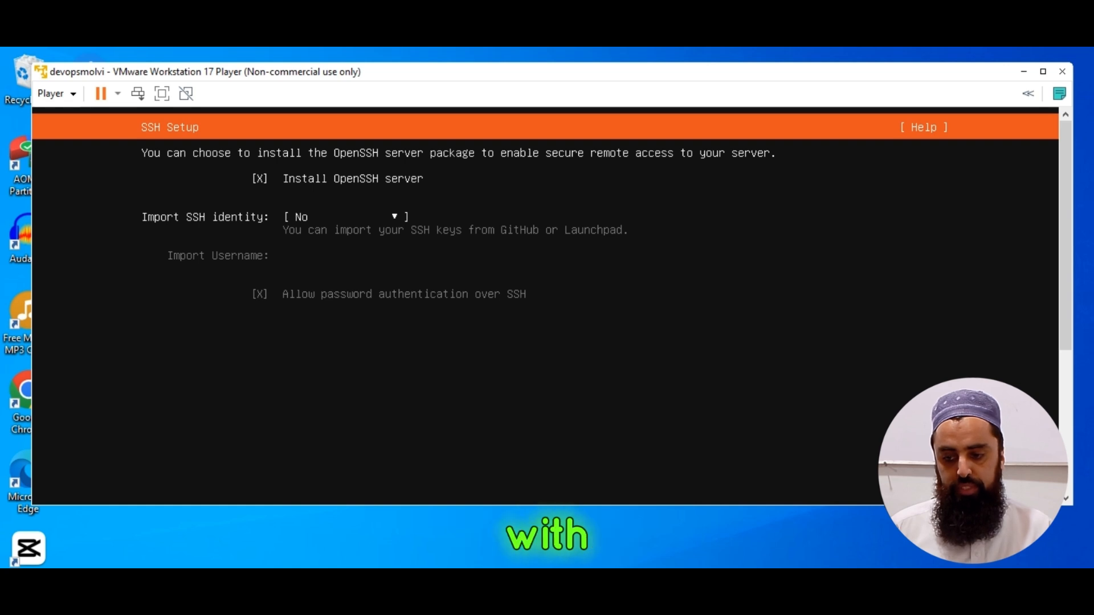
key("Return")
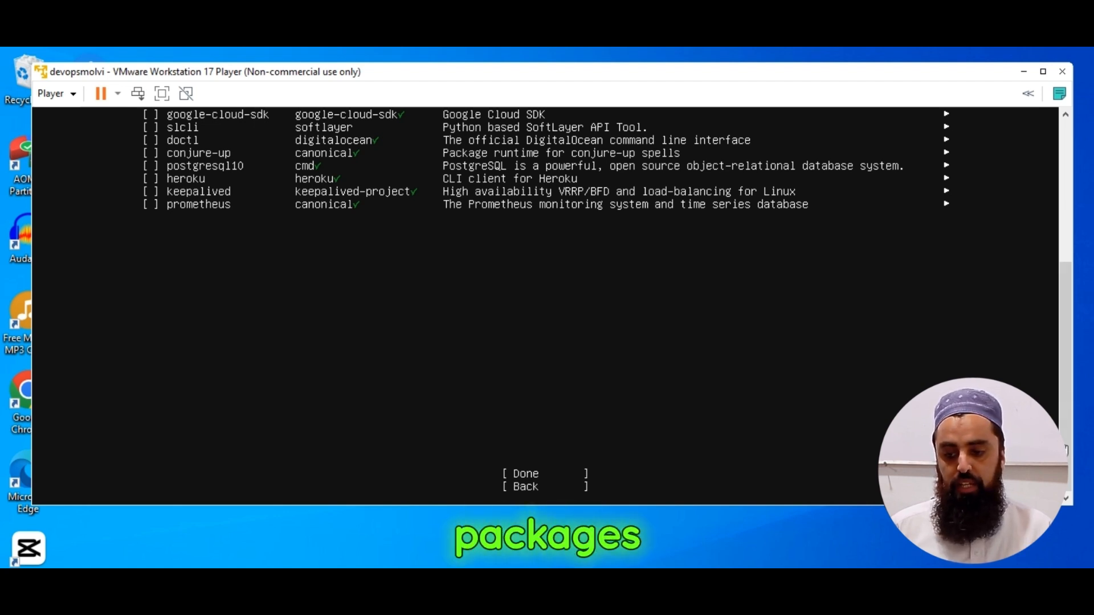
Review the featured server snaps, continue without selecting any, and look through the installation log.
scroll(1050, 295, "up", 5)
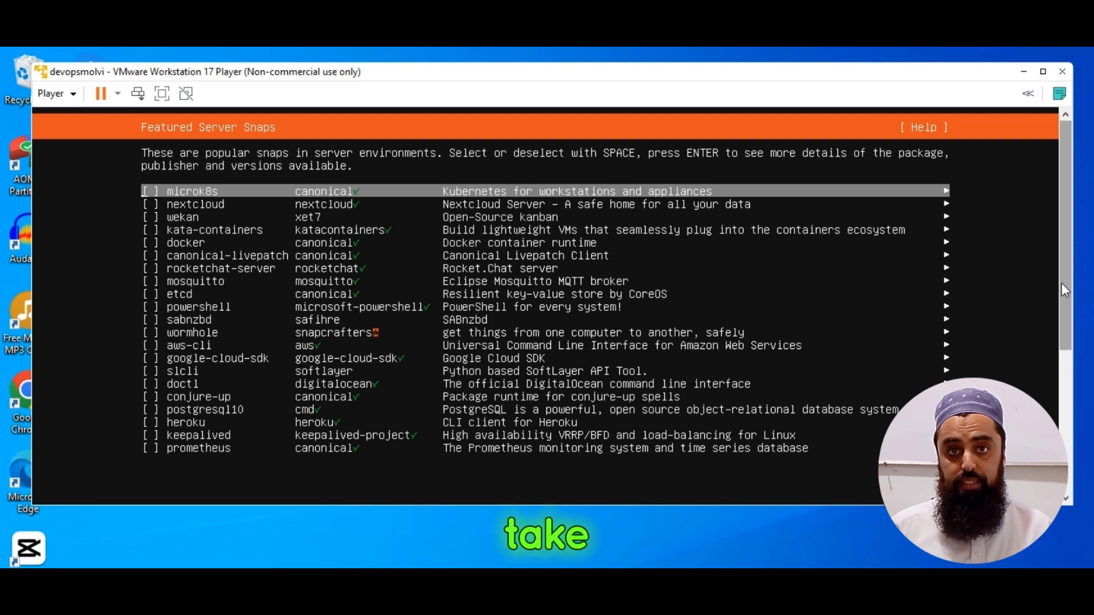
left_click_drag(1062, 282, 1073, 441)
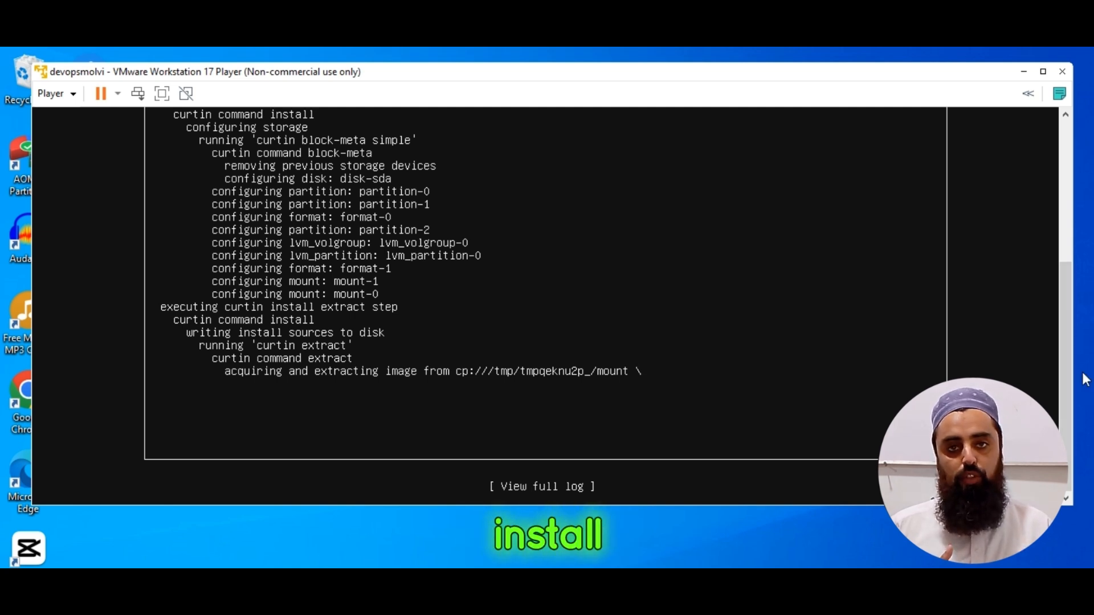
left_click_drag(1065, 368, 1054, 204)
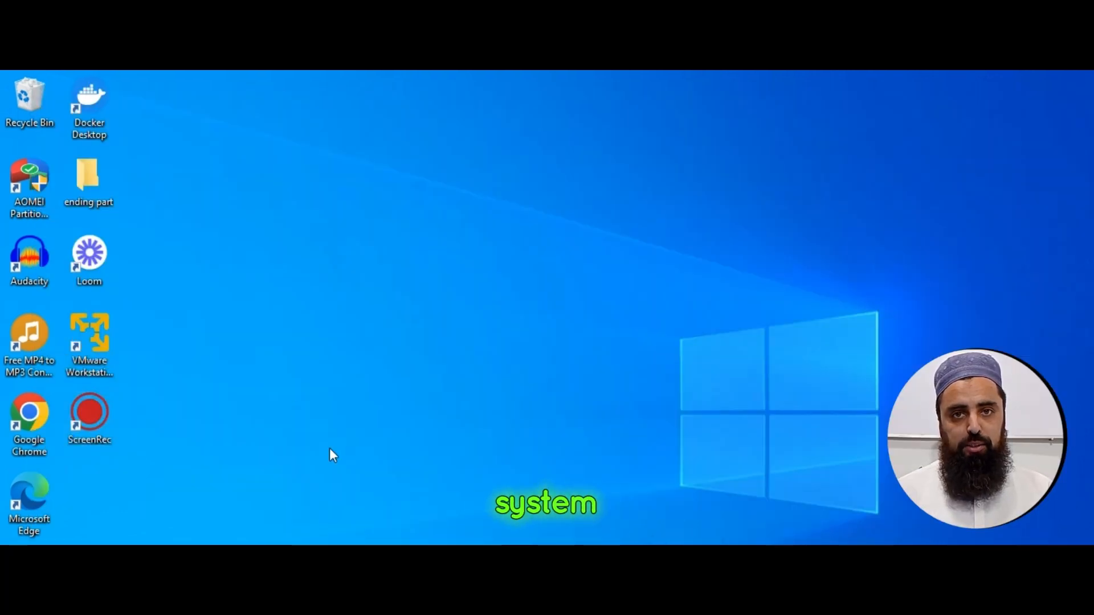
Launch VMware Workstation 17 Player and start the devopsmolvi virtual machine.
double_click(94, 330)
left_click_drag(499, 93, 499, 75)
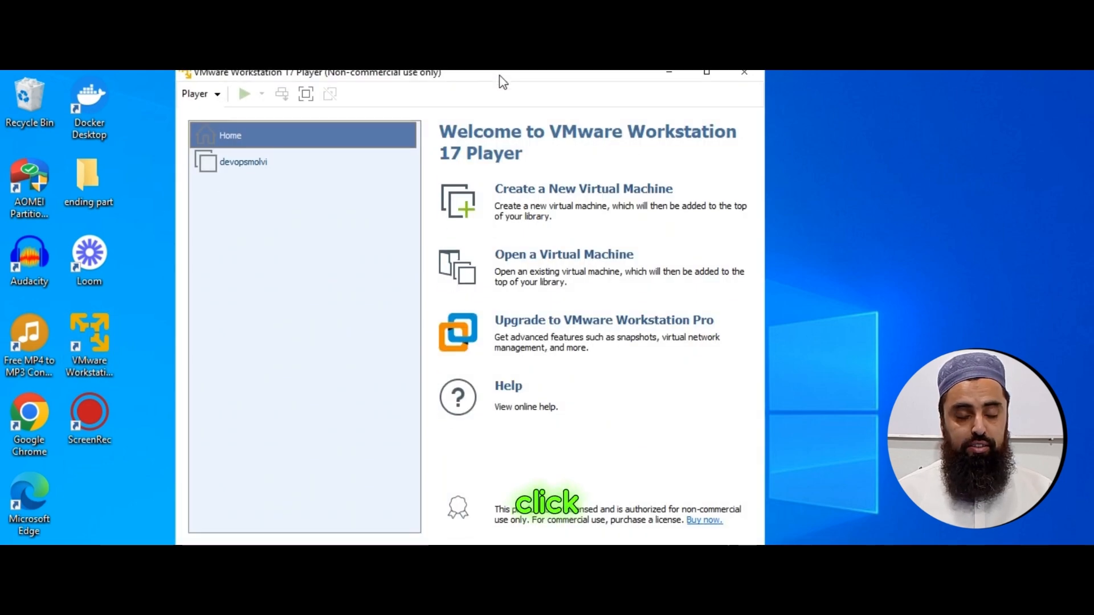
double_click(245, 170)
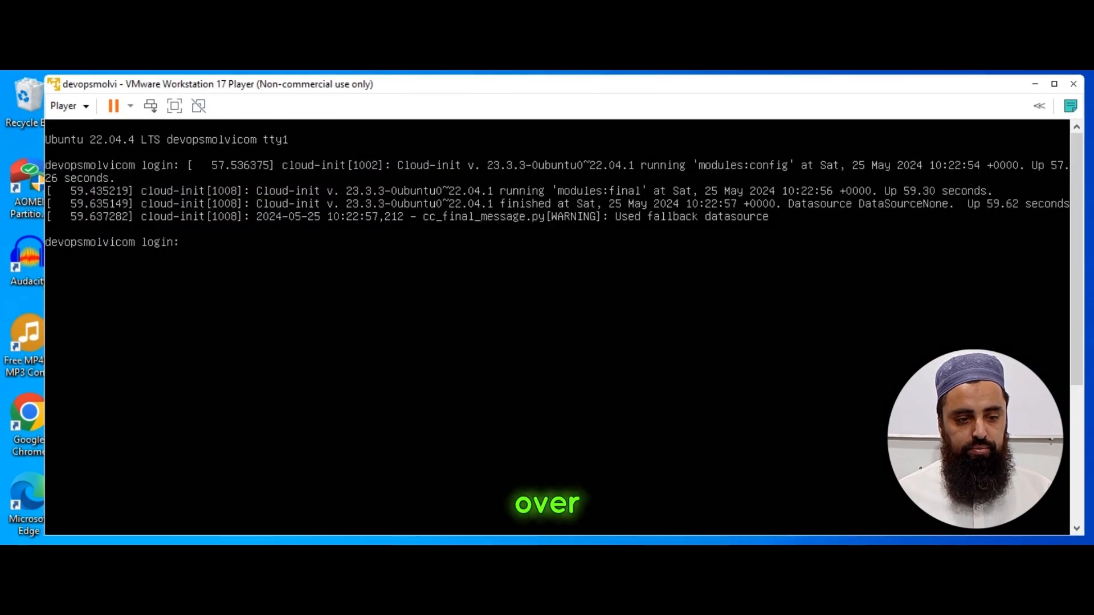
Log in to the Ubuntu console as devopsmolvi with the account password.
type("vopsm")
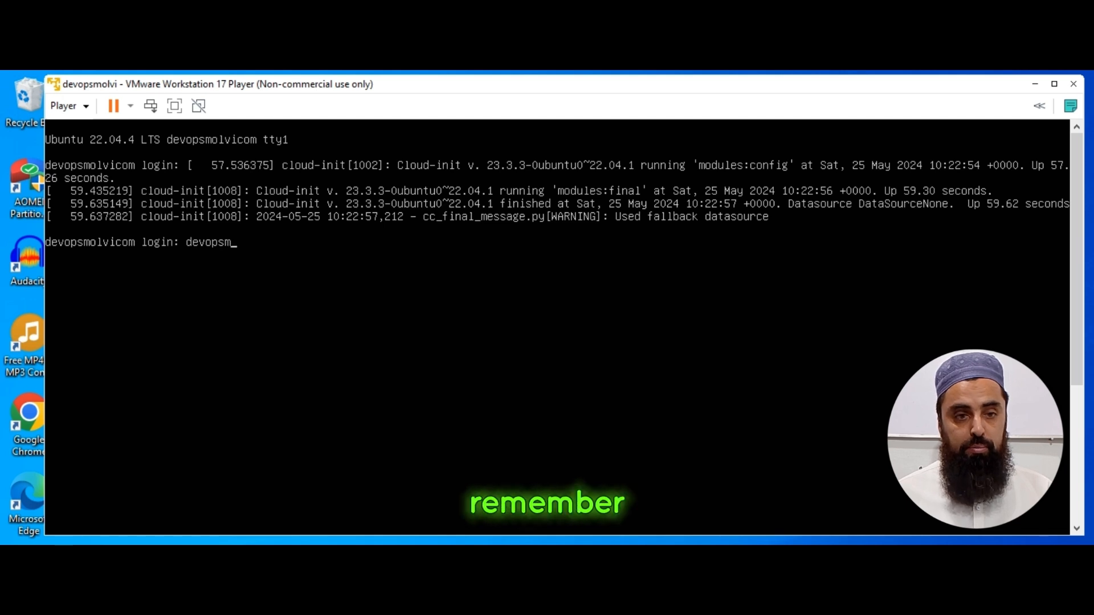
type("olvi")
key("Return")
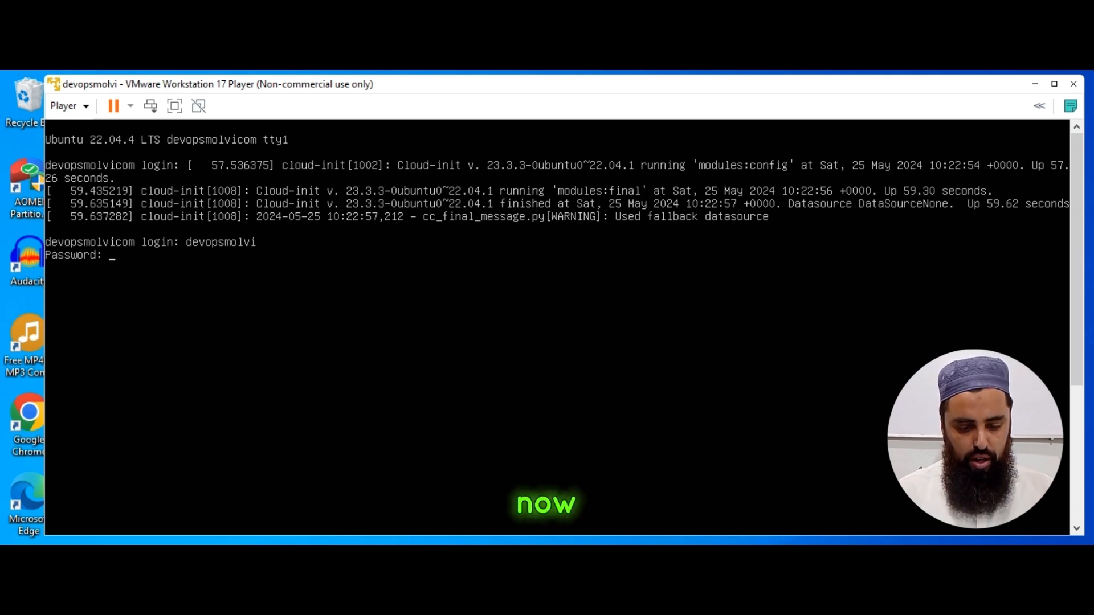
key("Return")
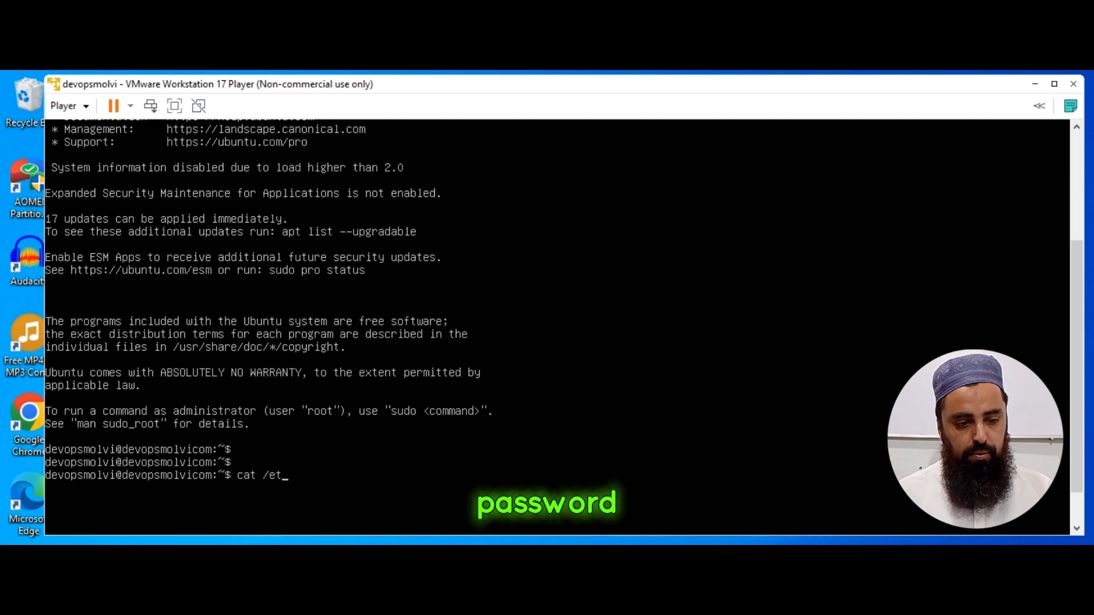
Check the installed Ubuntu release by running cat /etc/issue.
type("c/")
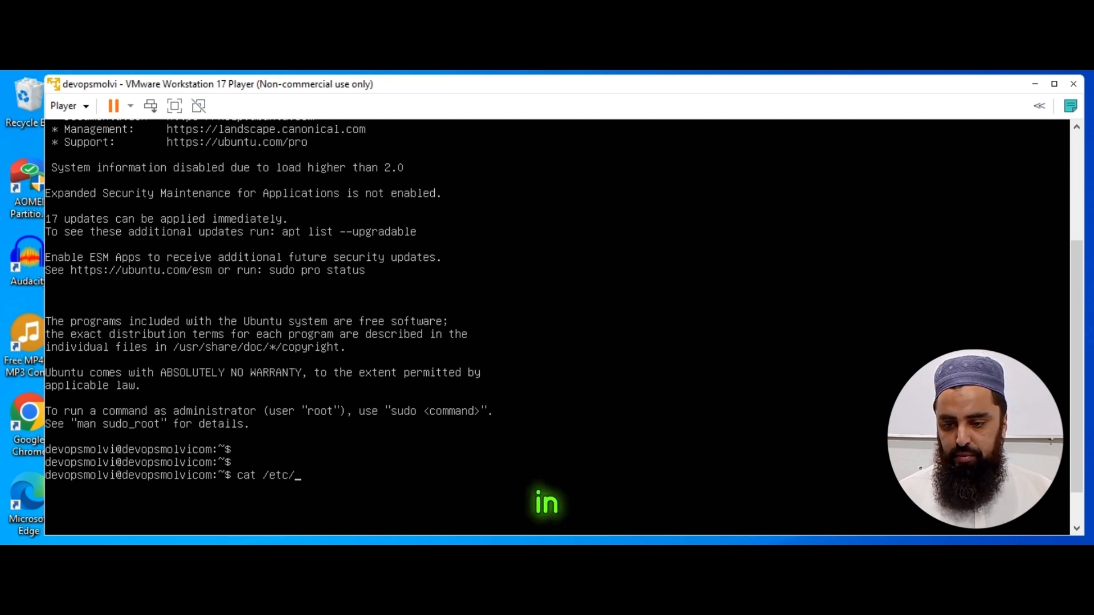
type("issue")
key("Return")
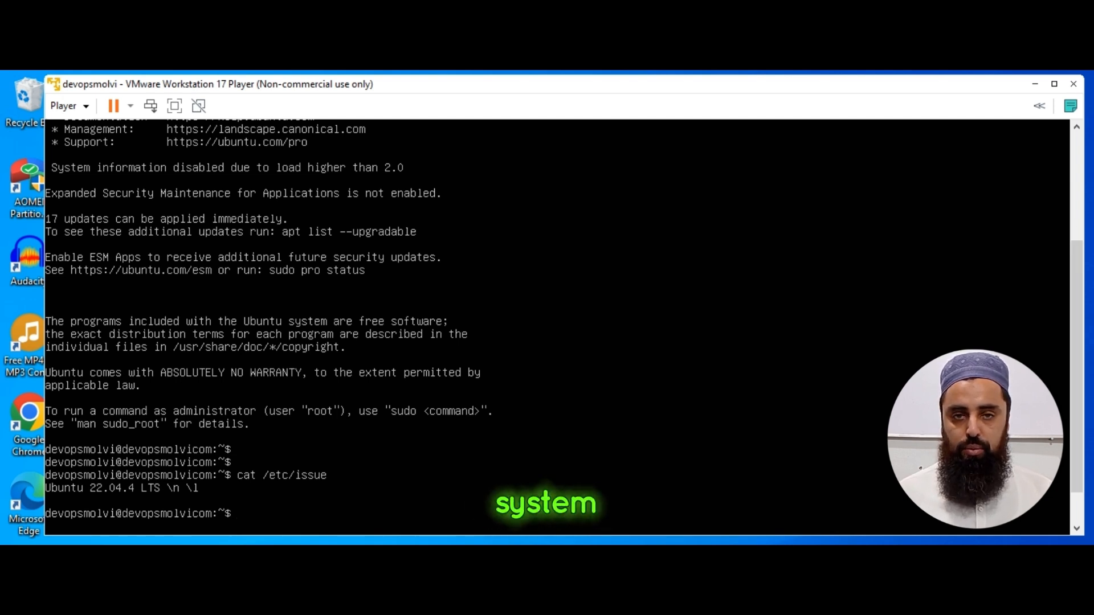
mouse_move(1078, 245)
left_mouse_down()
mouse_move(1078, 144)
mouse_move(1075, 259)
mouse_move(1074, 142)
mouse_move(1075, 259)
left_mouse_up()
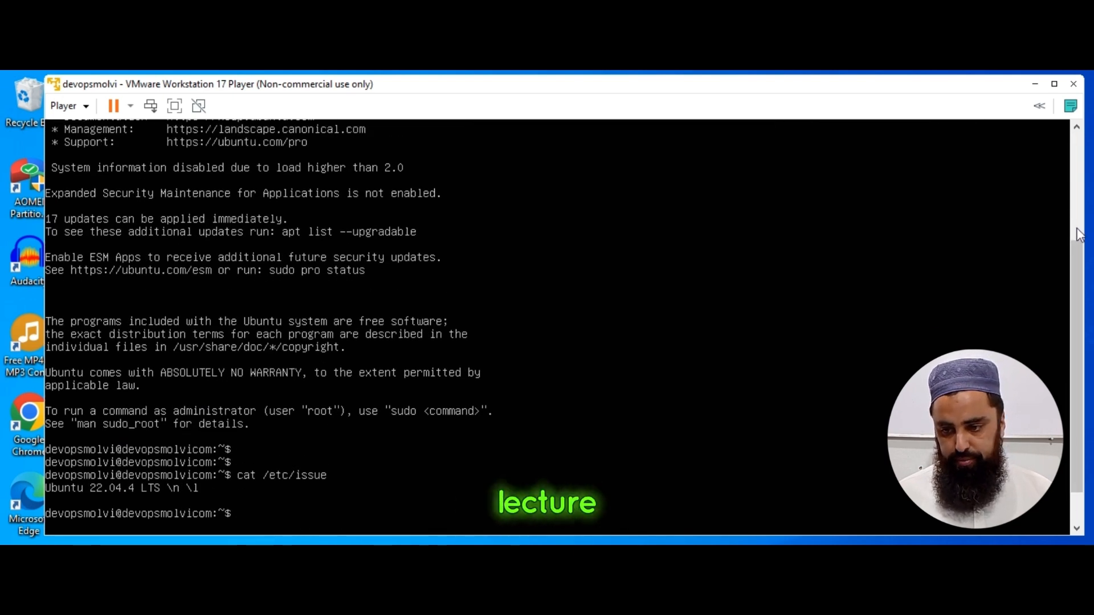
mouse_move(1075, 259)
left_mouse_down()
mouse_move(1076, 144)
mouse_move(1076, 270)
left_mouse_up()
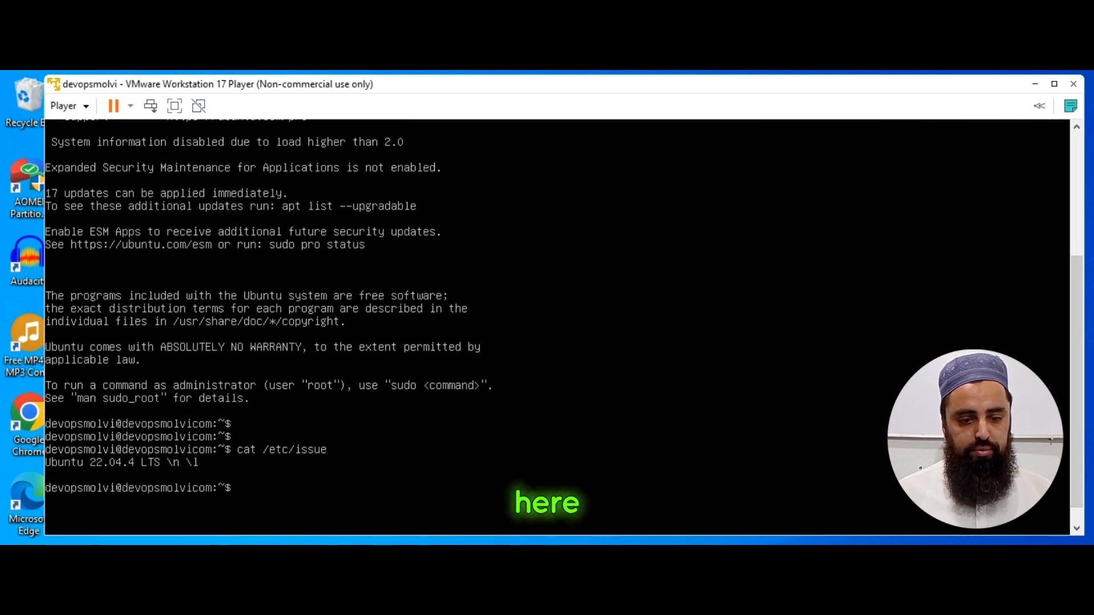
Shut down the devopsmolvi guest and confirm the shutdown.
left_click(90, 108)
mouse_move(90, 155)
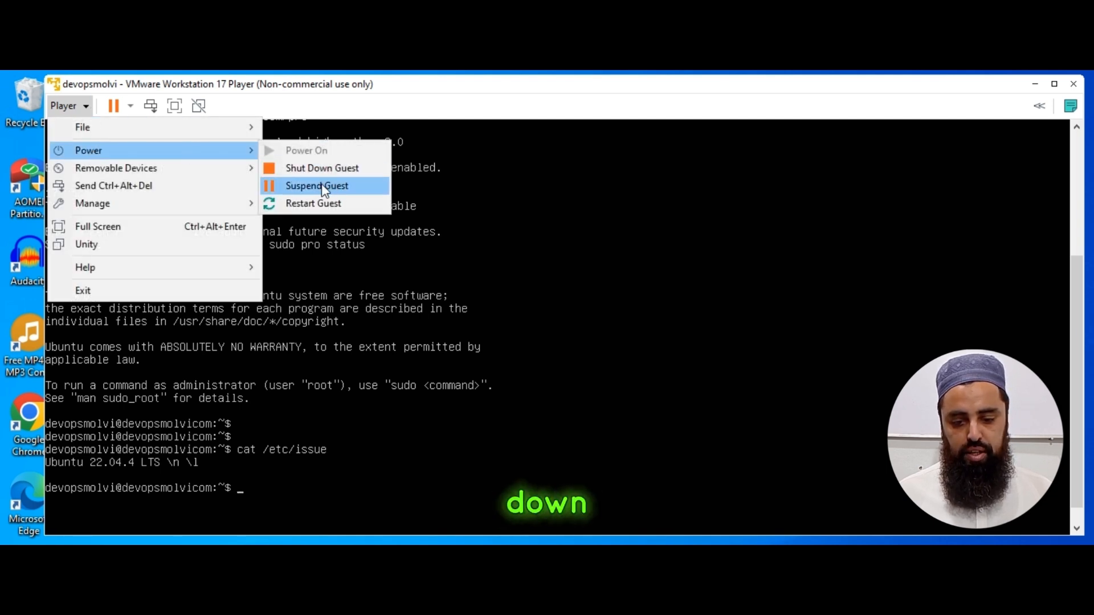
left_click(321, 169)
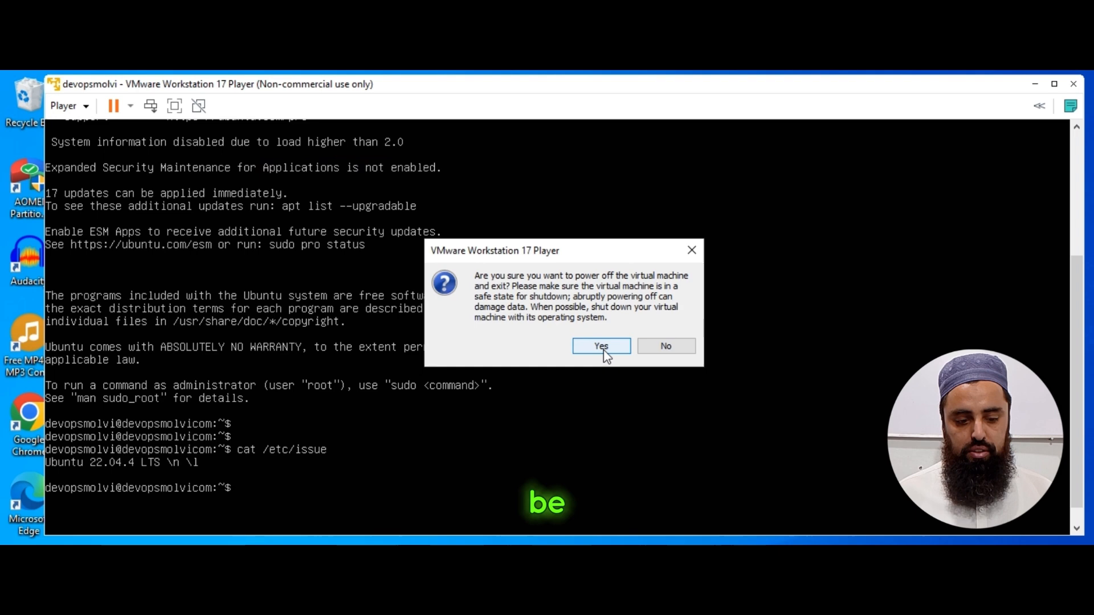
left_click(601, 346)
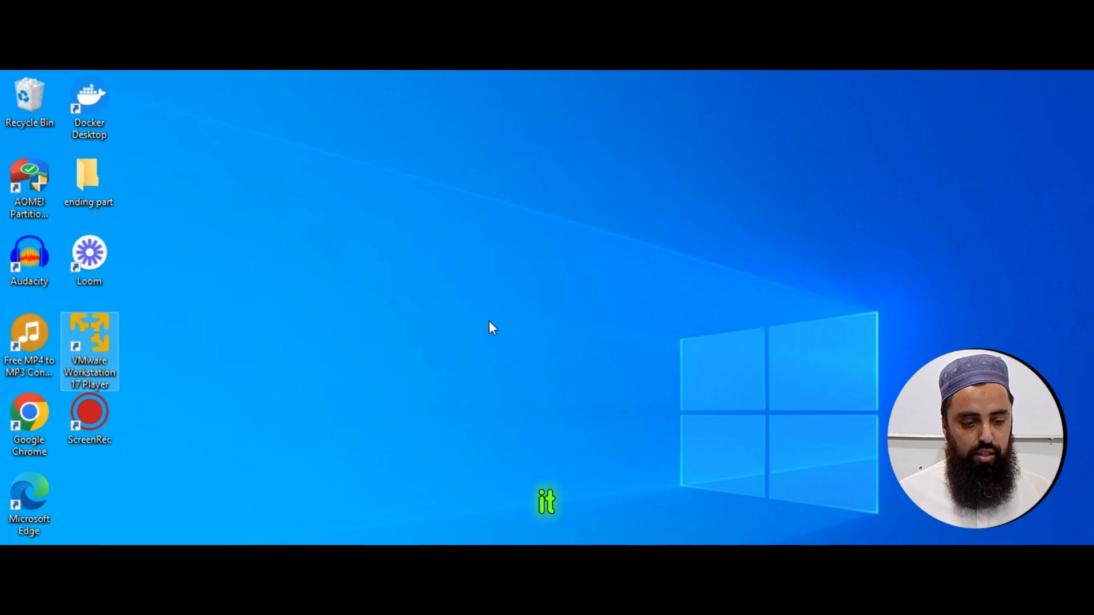
left_click(466, 318)
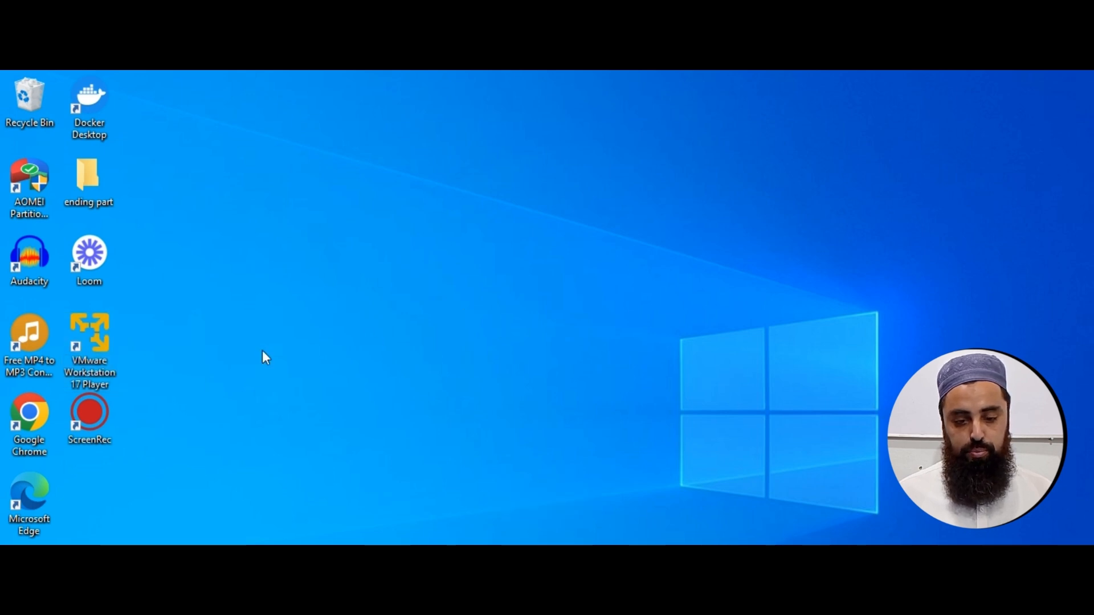
Reopen VMware Workstation 17 Player, reposition its window, and start the devopsmolvi virtual machine again.
left_click(108, 337)
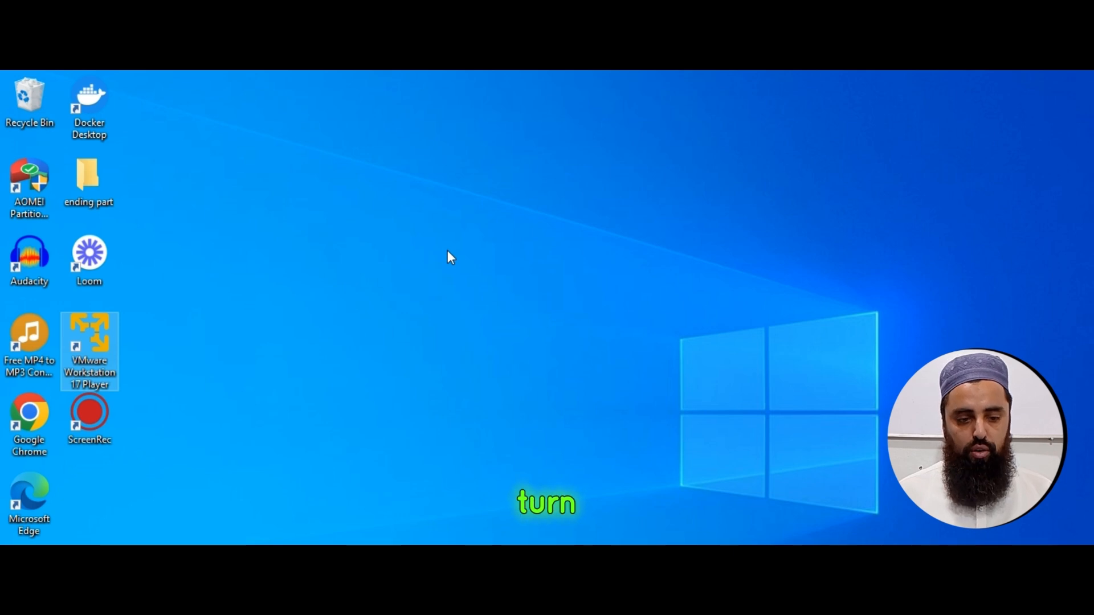
key("Return")
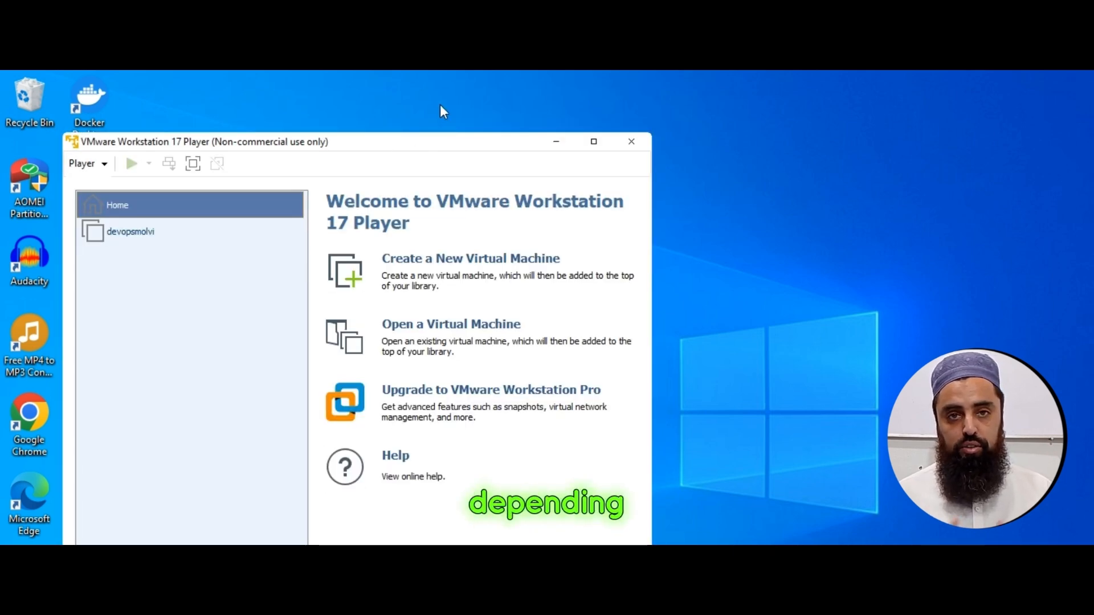
left_click_drag(438, 148, 506, 71)
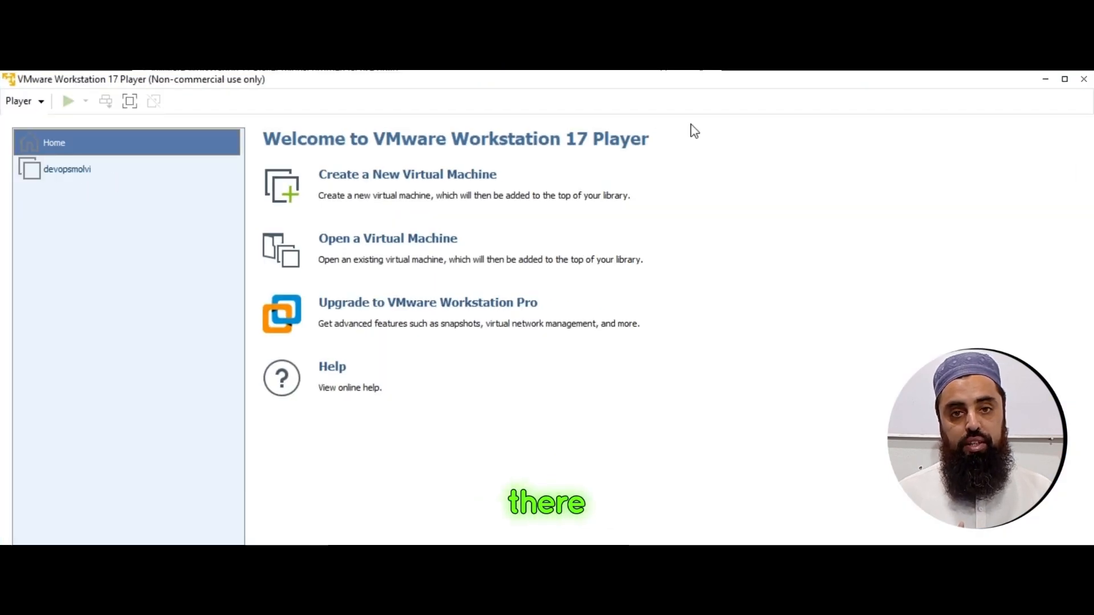
left_click(1063, 81)
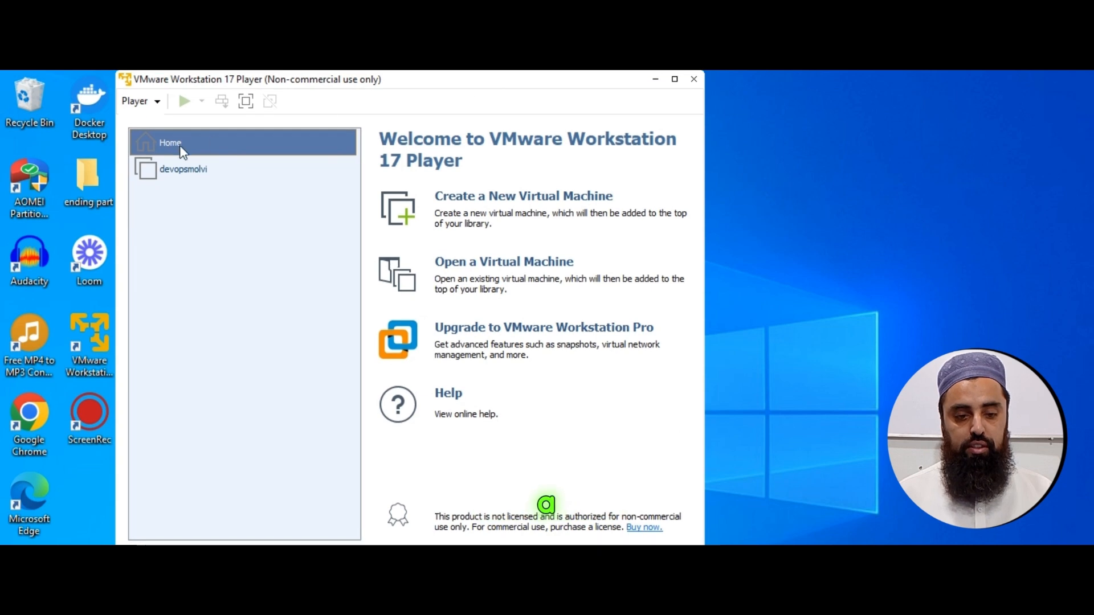
double_click(182, 170)
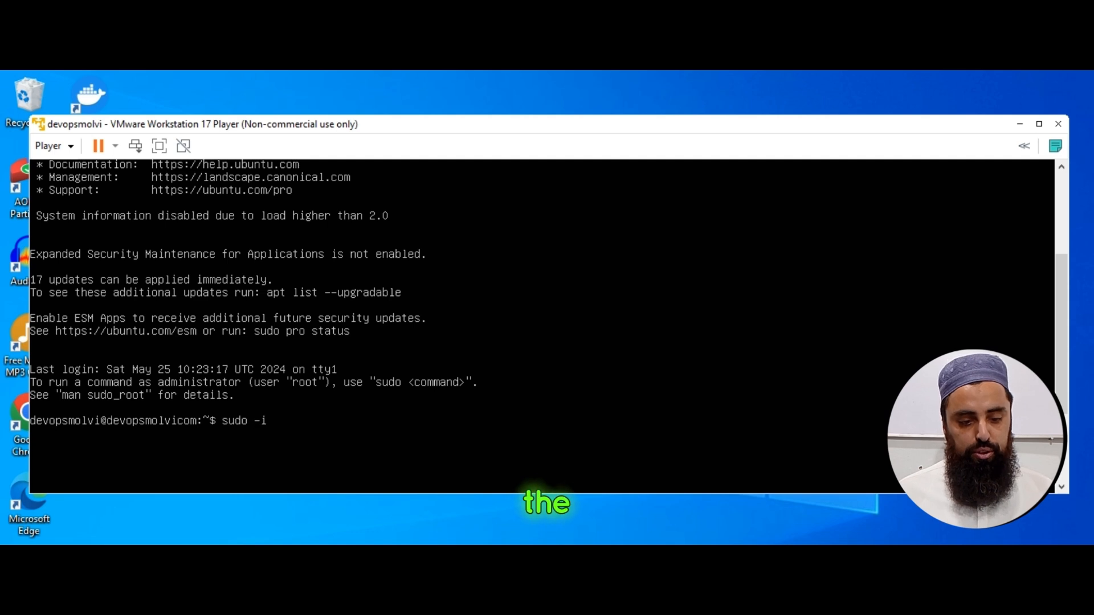
Open a root shell with sudo -i, authenticating with the account password.
key("Return")
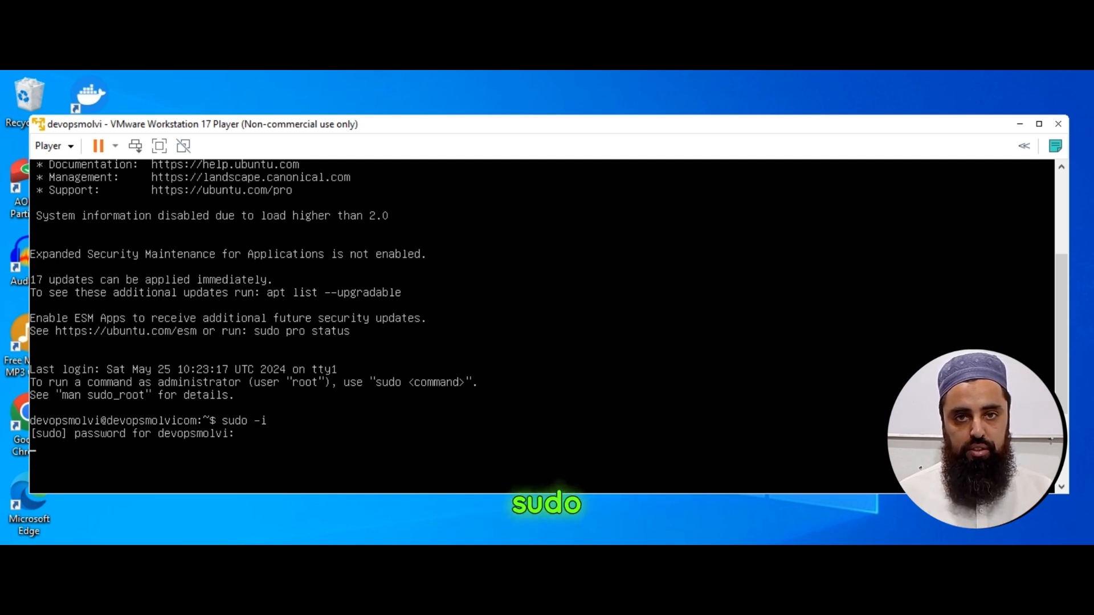
key("Return")
key("Return")
key("Return")
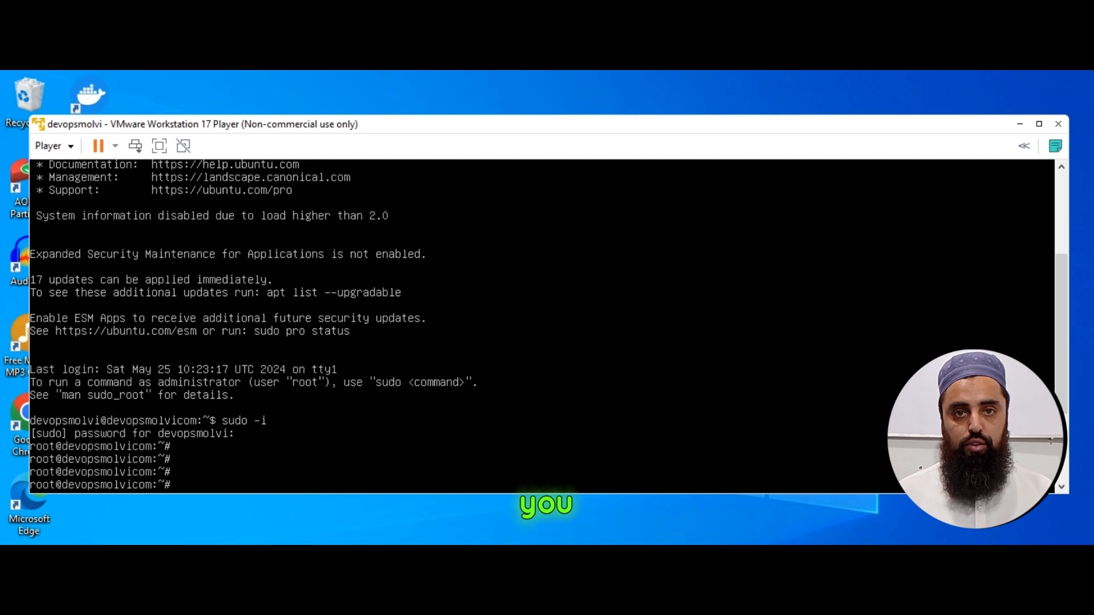